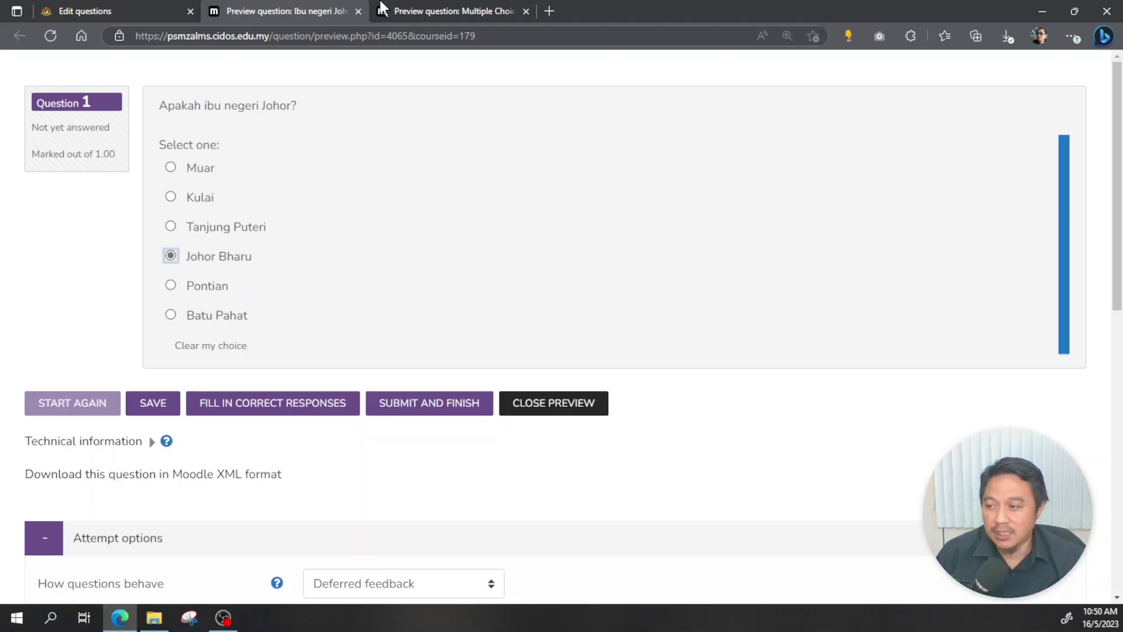
Switch to the diesel engine question preview and tick the Carburetor and Spark plug answers to demonstrate multiple selection
left_click(438, 8)
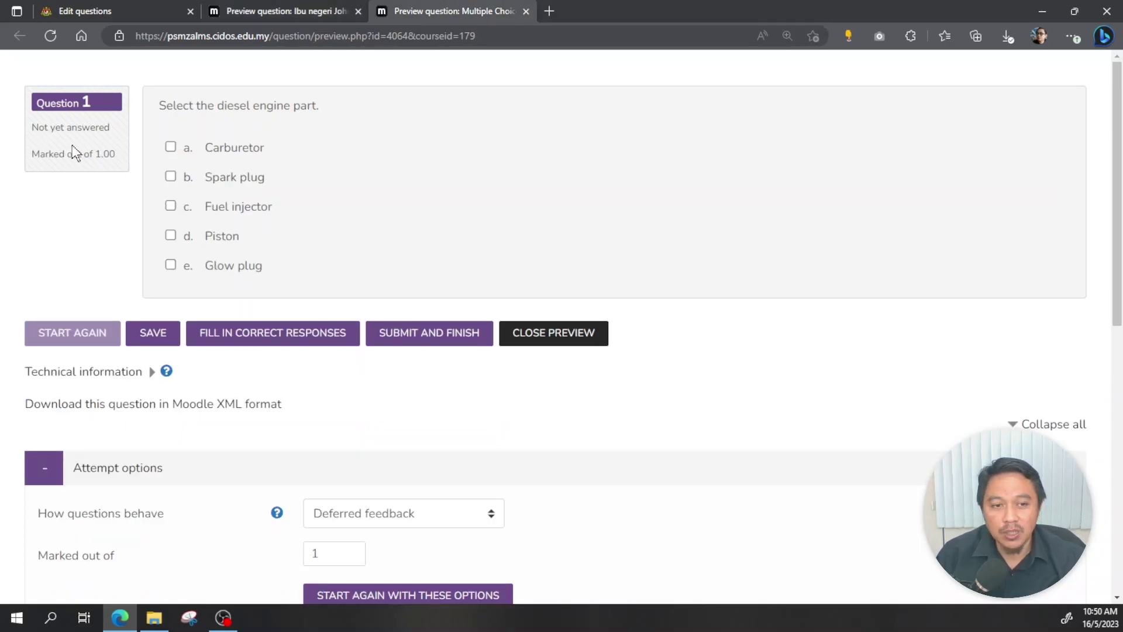
left_click(170, 146)
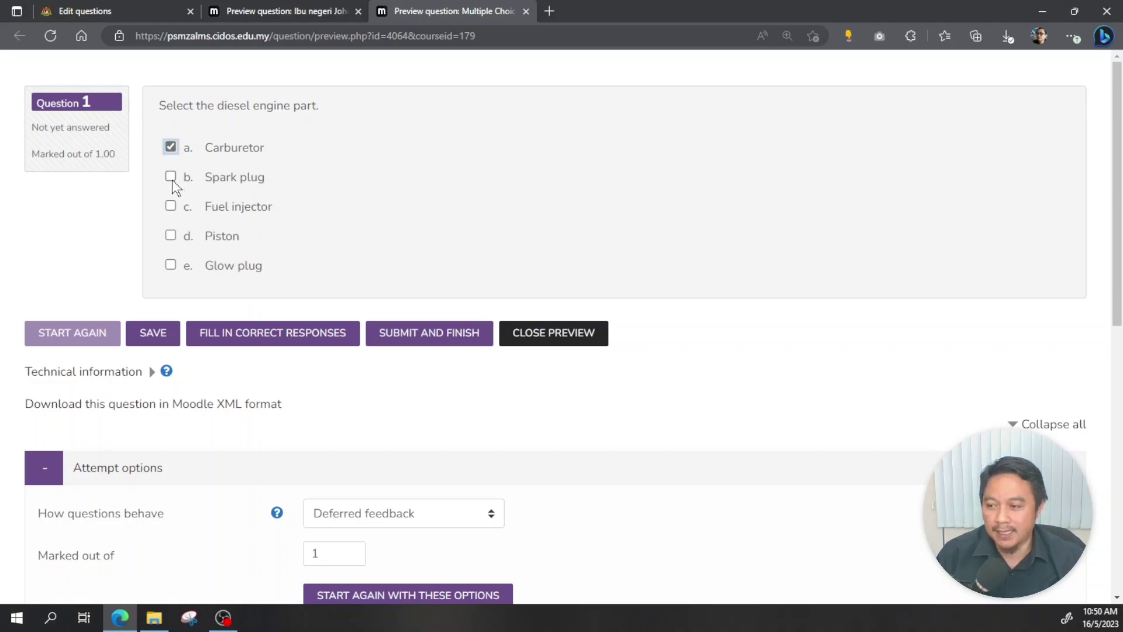
left_click(170, 176)
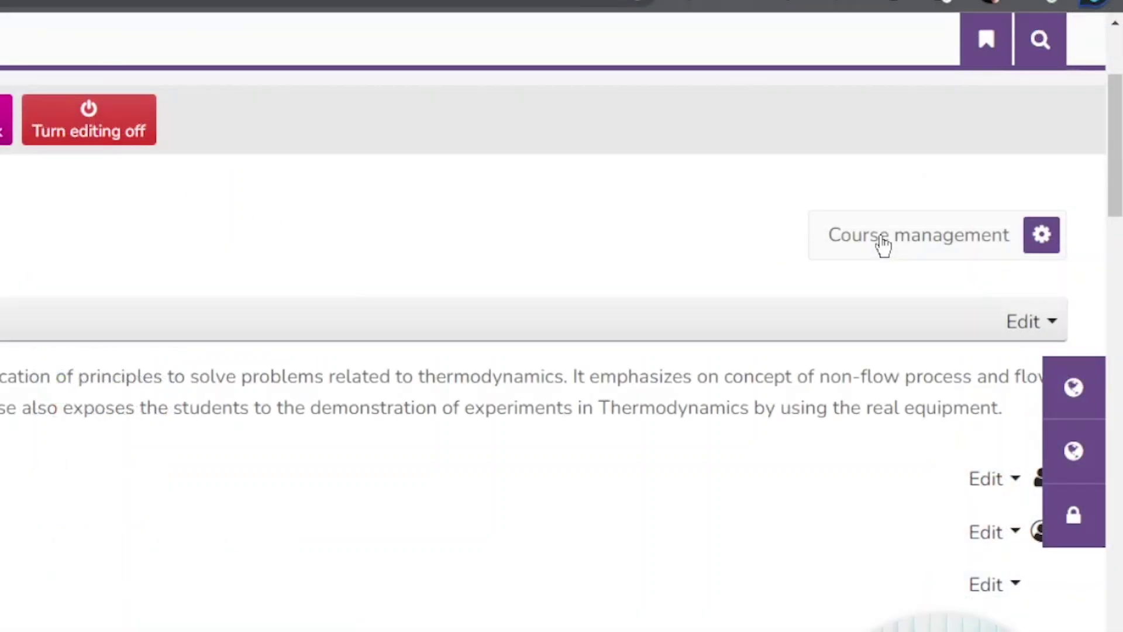
Open the question bank of the Test2 course through its course management options
left_click(882, 243)
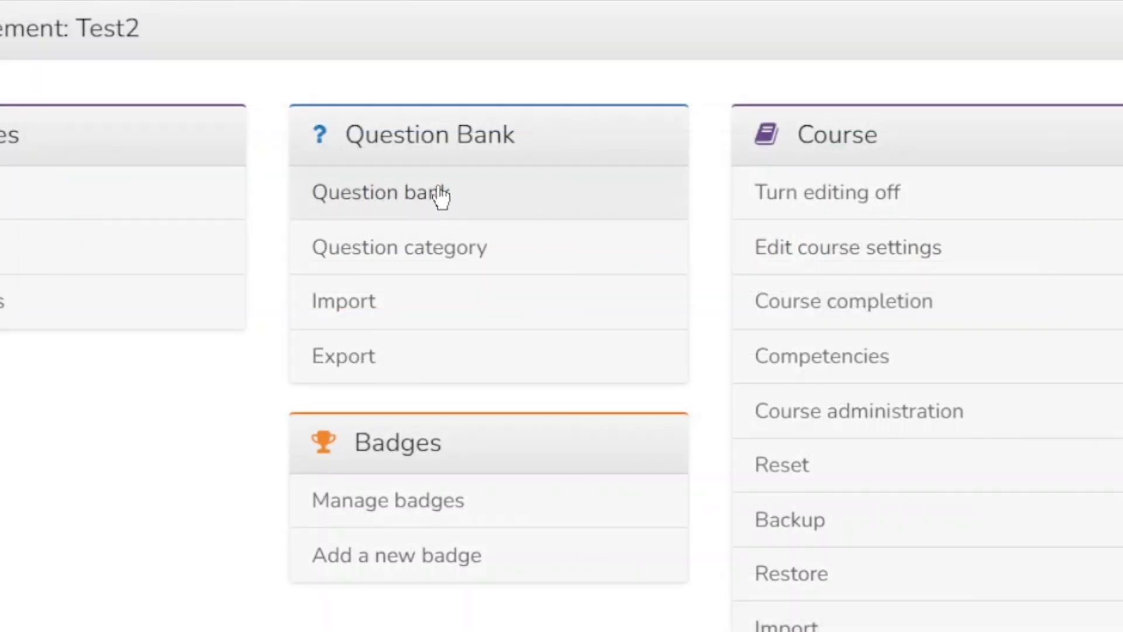
left_click(443, 197)
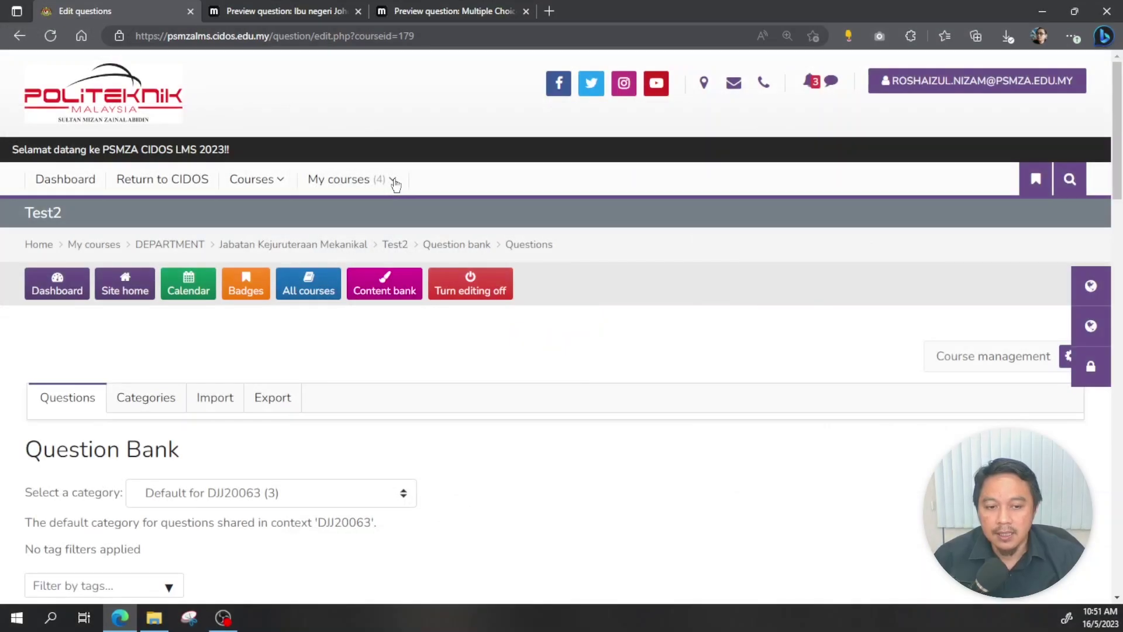
left_click(389, 180)
Create a new question of the Multiple choice type in the question bank
scroll(195, 286, "down", 5)
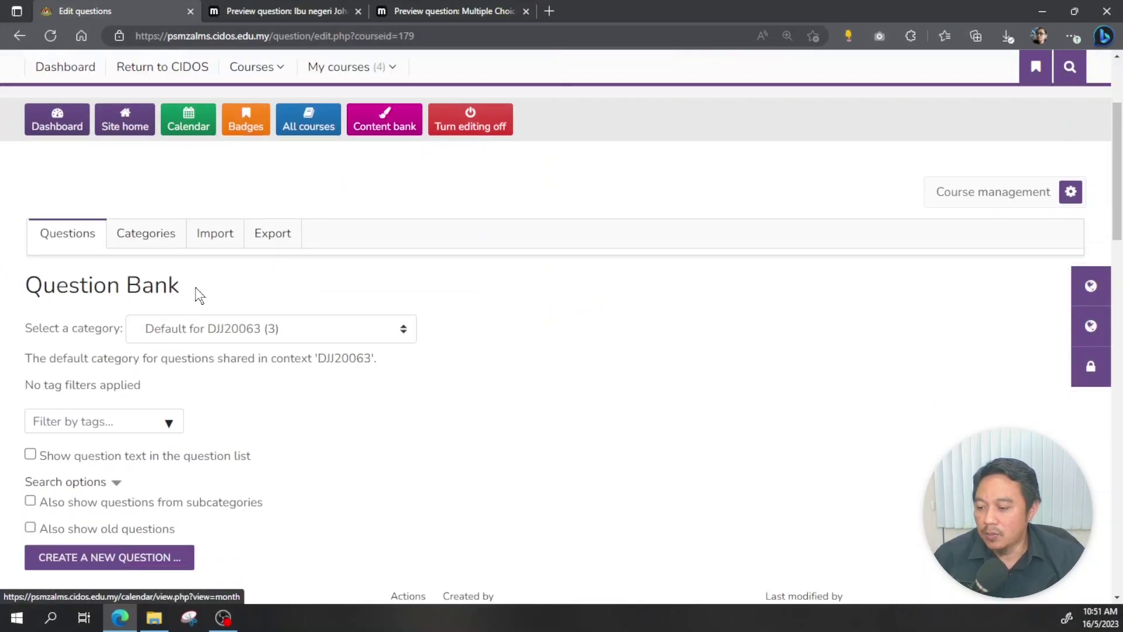
scroll(187, 286, "down", 2)
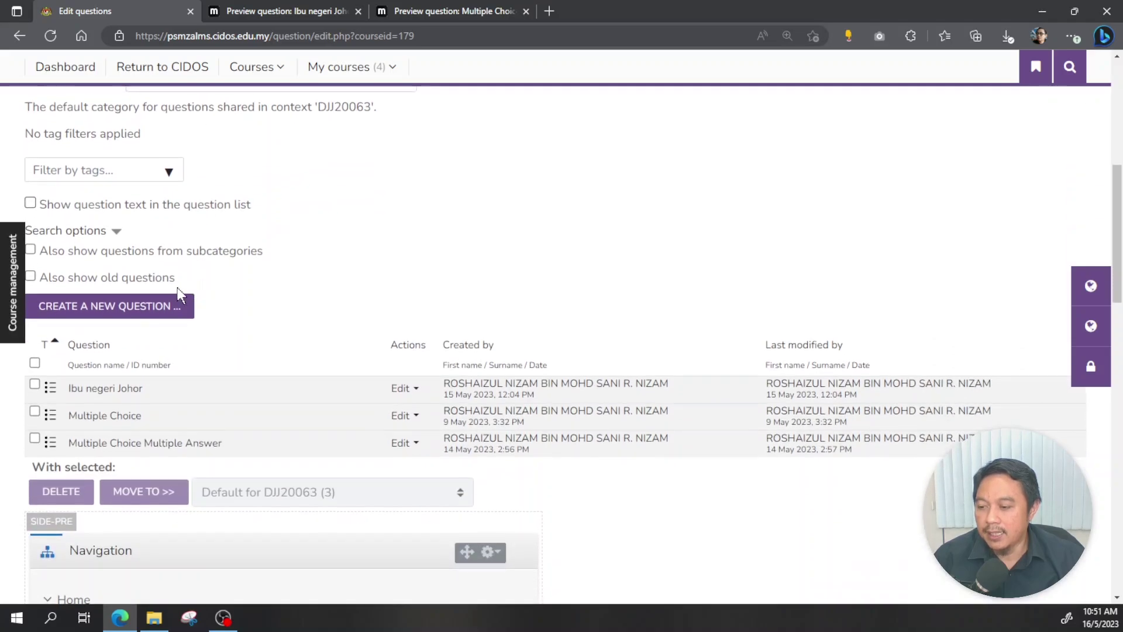
left_click(110, 313)
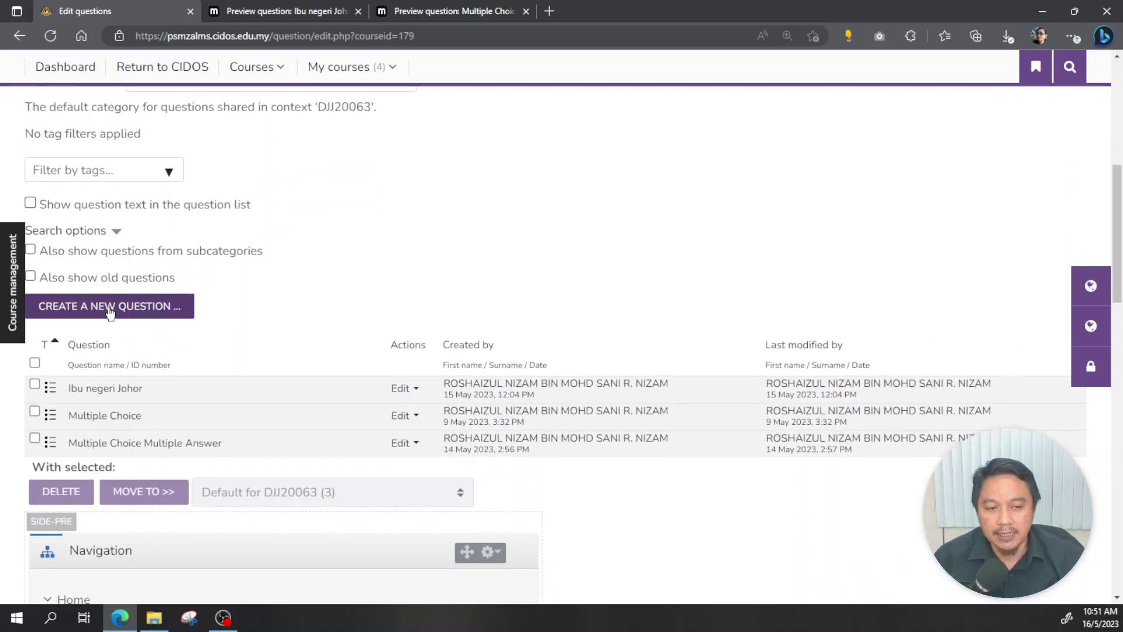
left_click(110, 313)
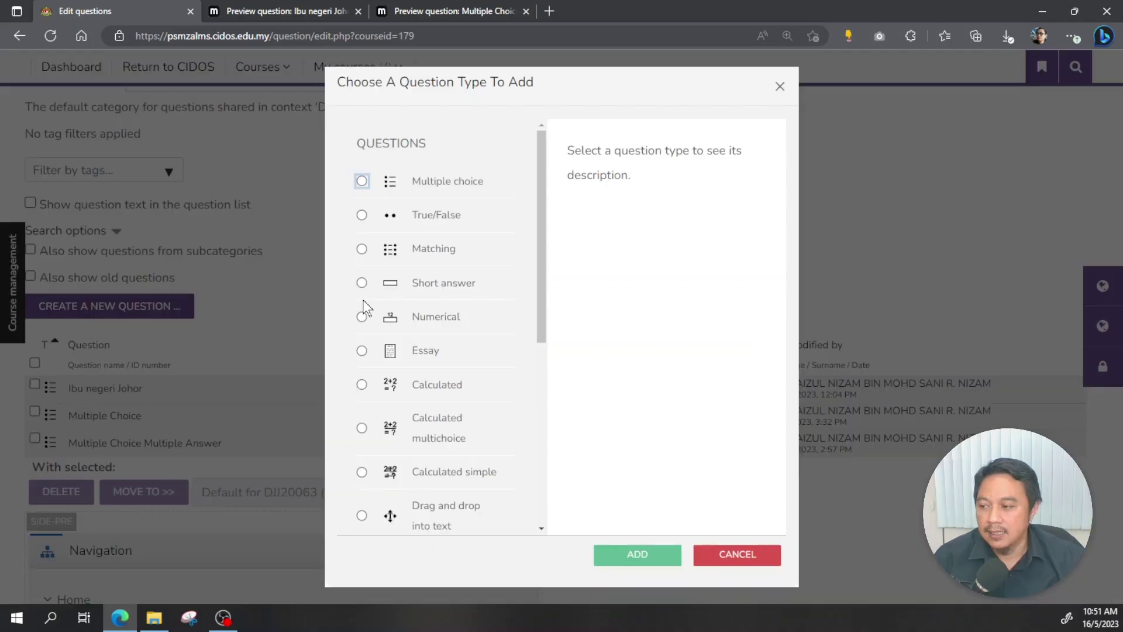
left_click(362, 181)
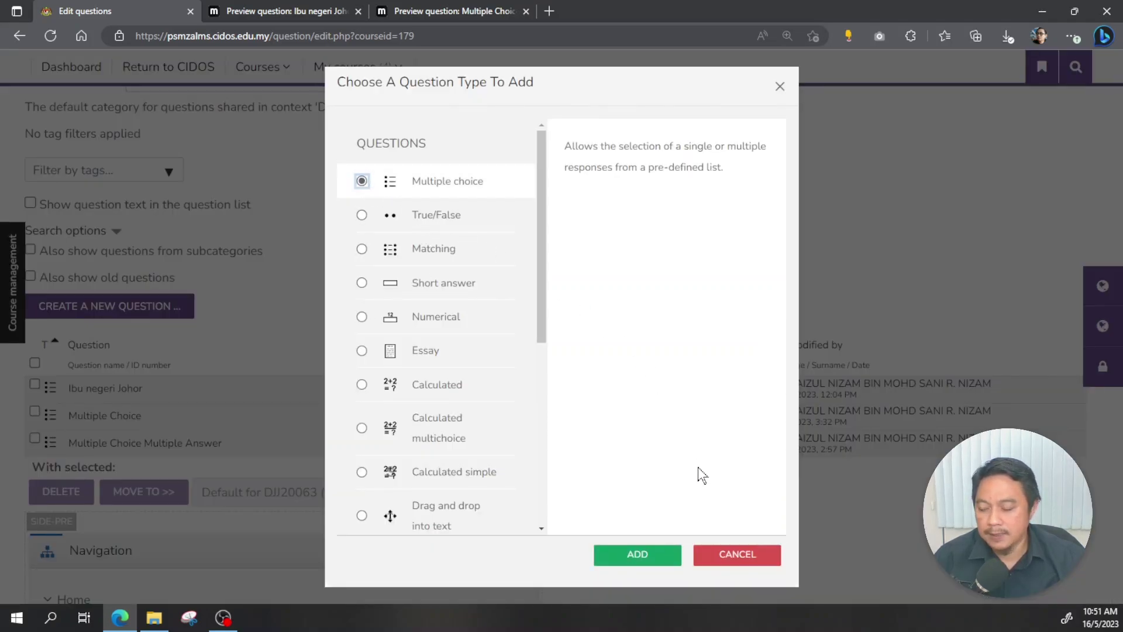
left_click(638, 555)
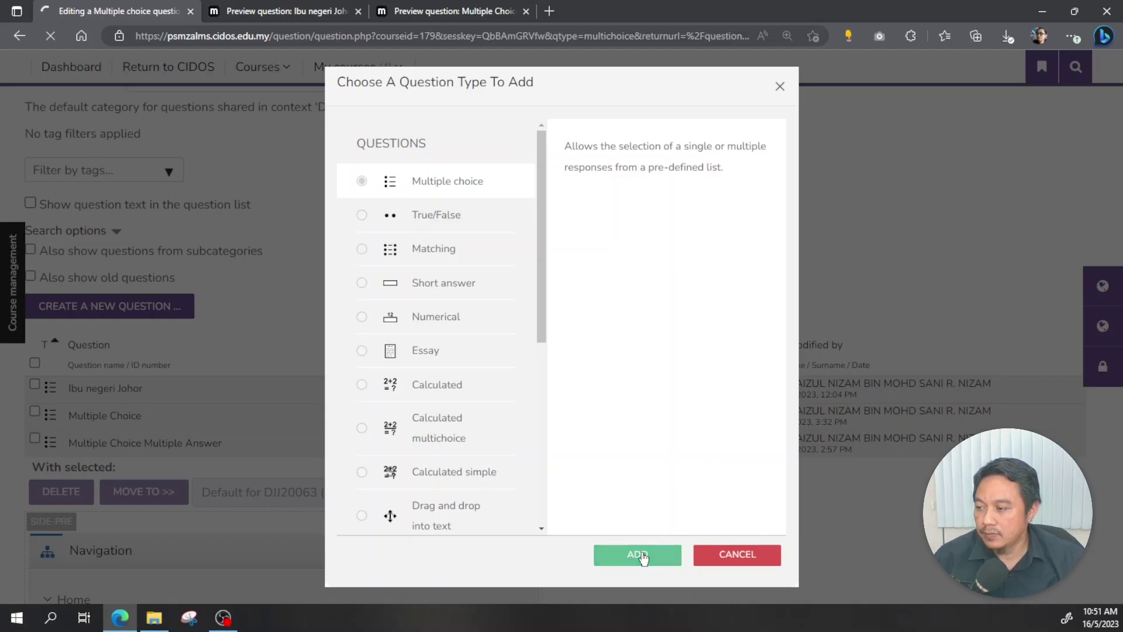
Name the question "Bahagian Basikal" and enter the question text "Yang mana berikut menupakan komponen basikal?"
scroll(343, 376, "down", 2)
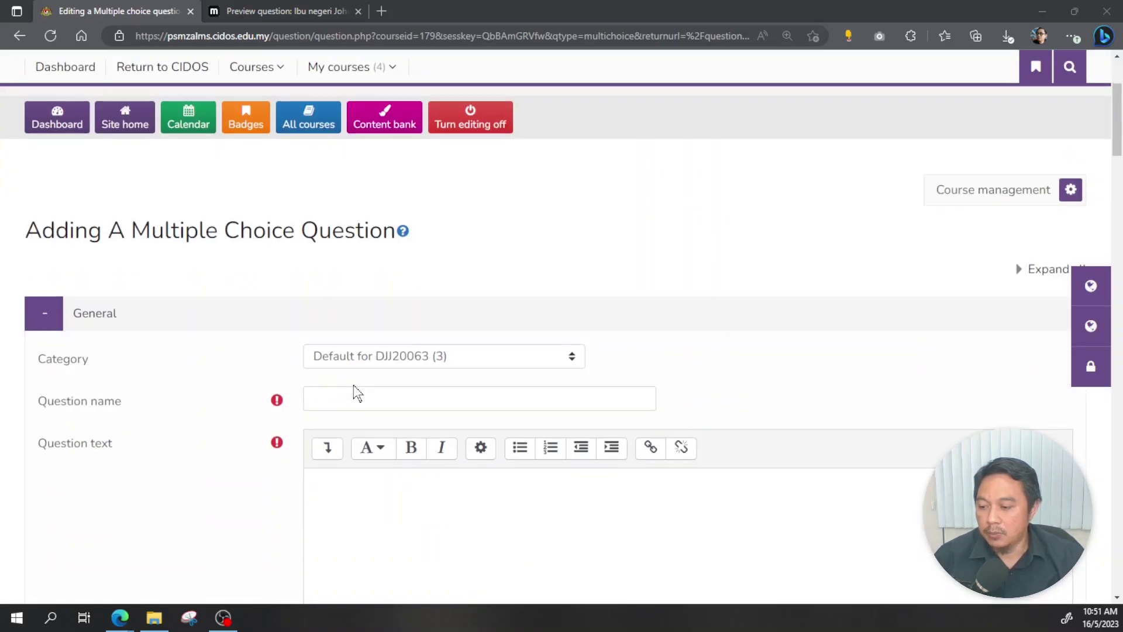
left_click(479, 398)
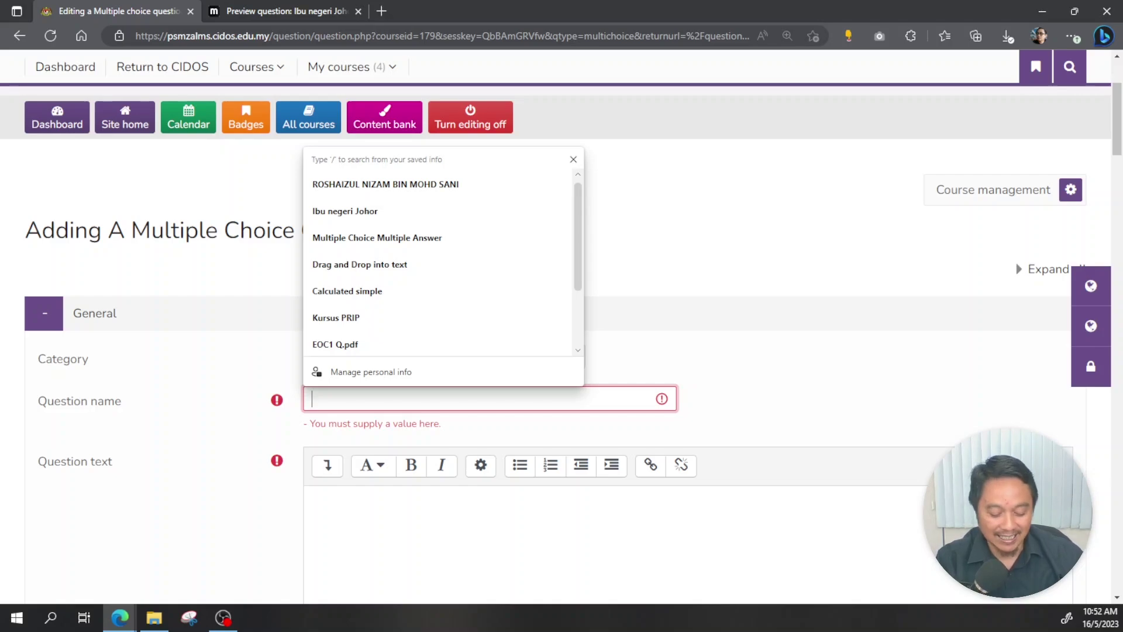
type("Bahagian Basikal")
key("Tab")
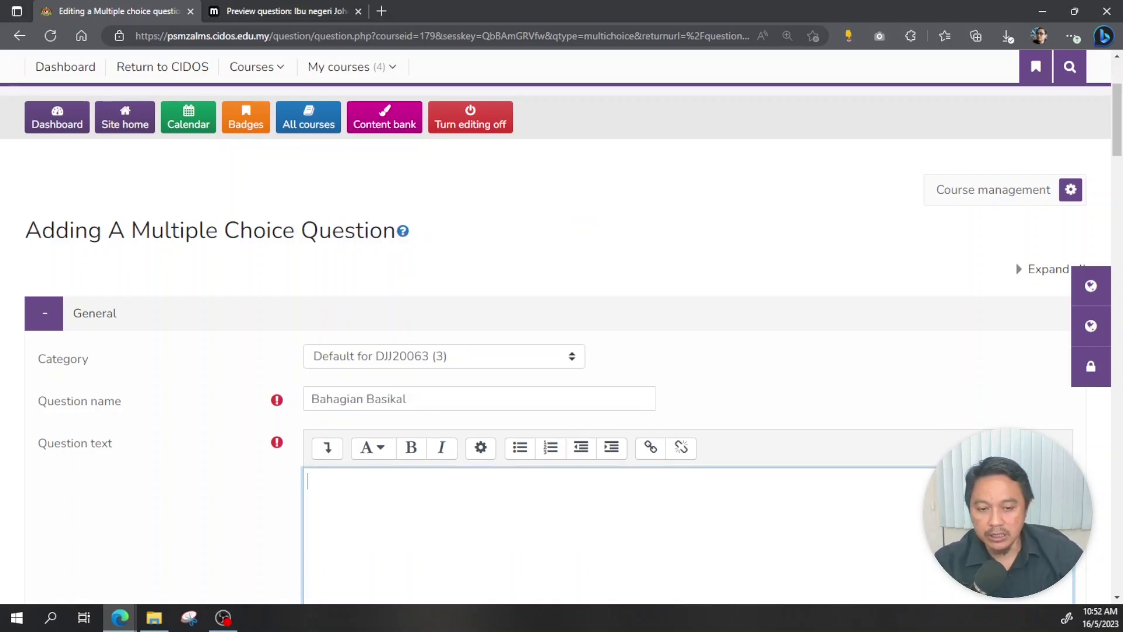
type("Yang mana beriku")
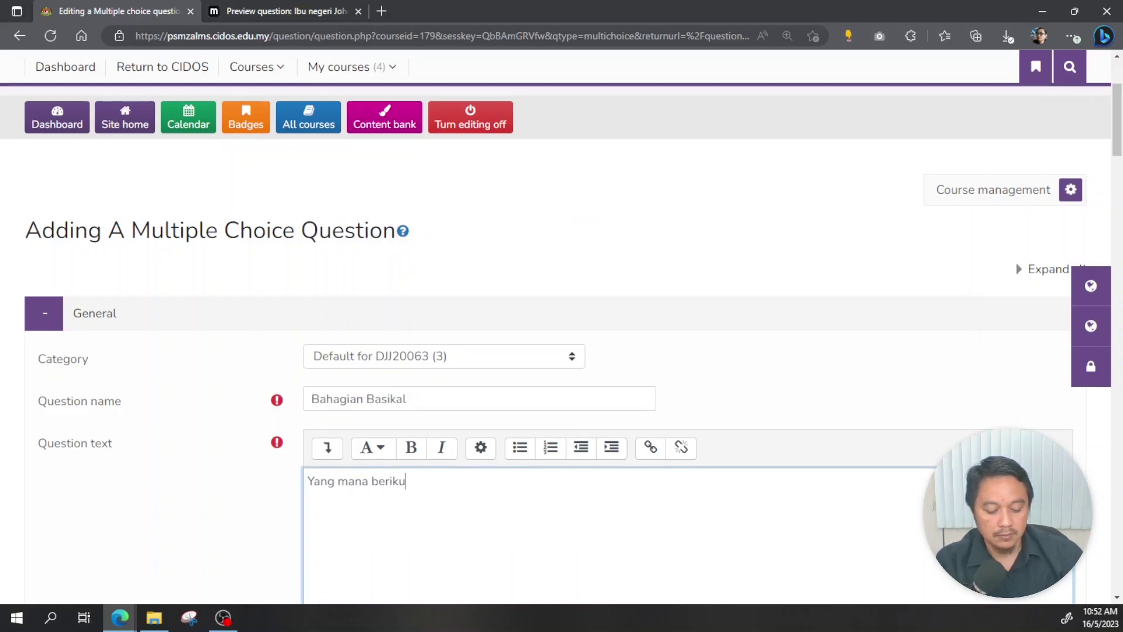
type("t menupakan komponen basikal?")
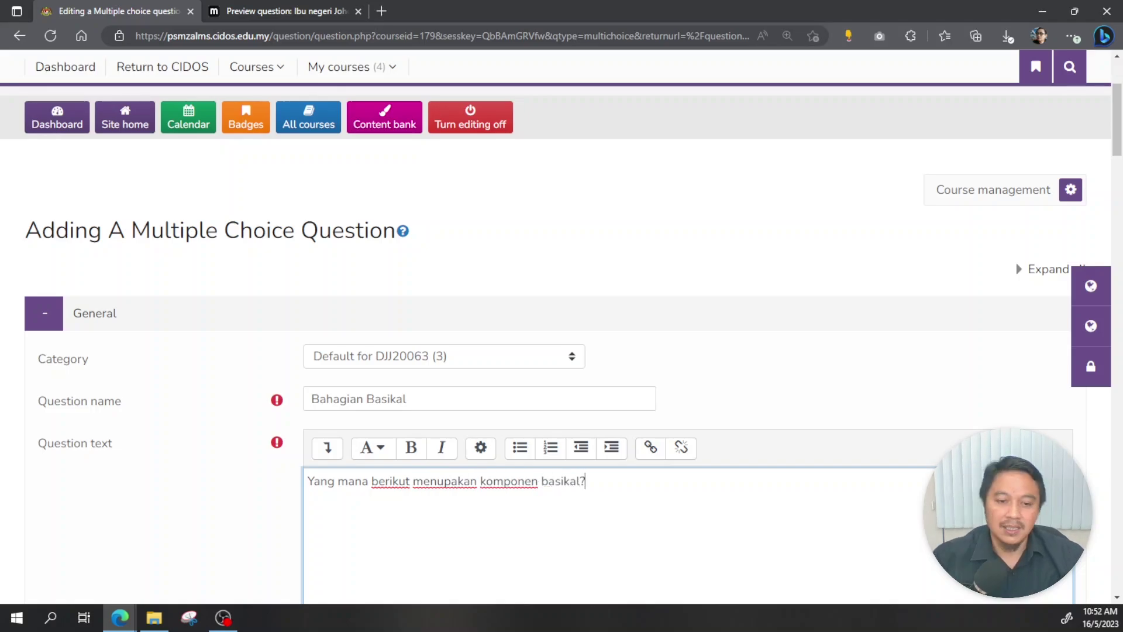
Set the question to Multiple answers allowed and the choice numbering to No numbering
scroll(410, 420, "down", 5)
scroll(410, 419, "down", 1)
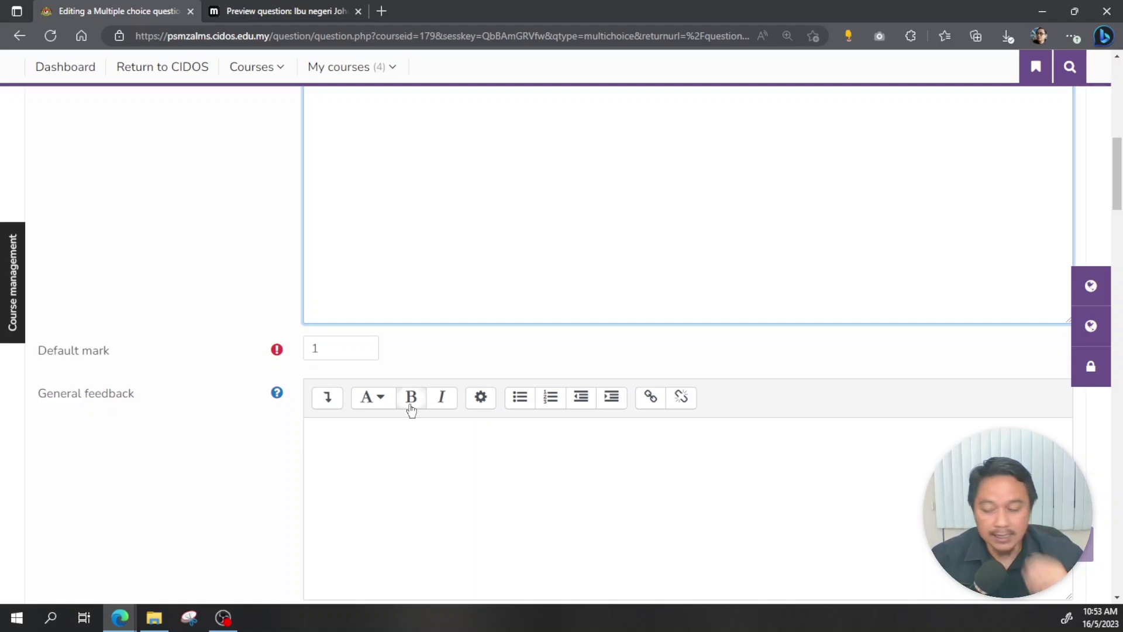
scroll(688, 344, "down", 4)
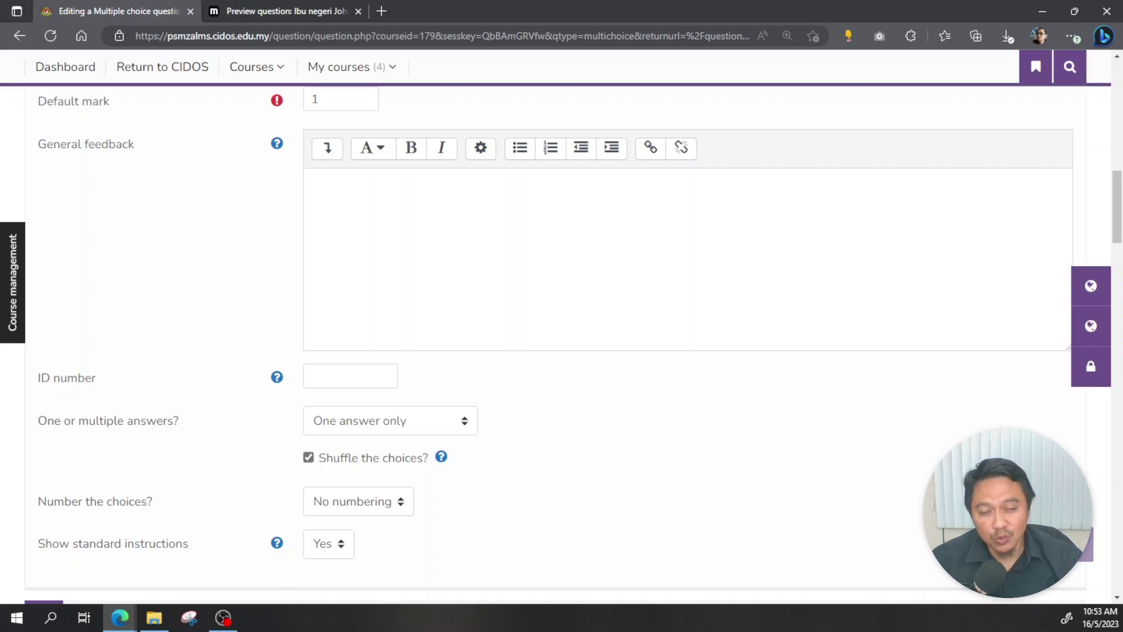
scroll(561, 344, "down", 1)
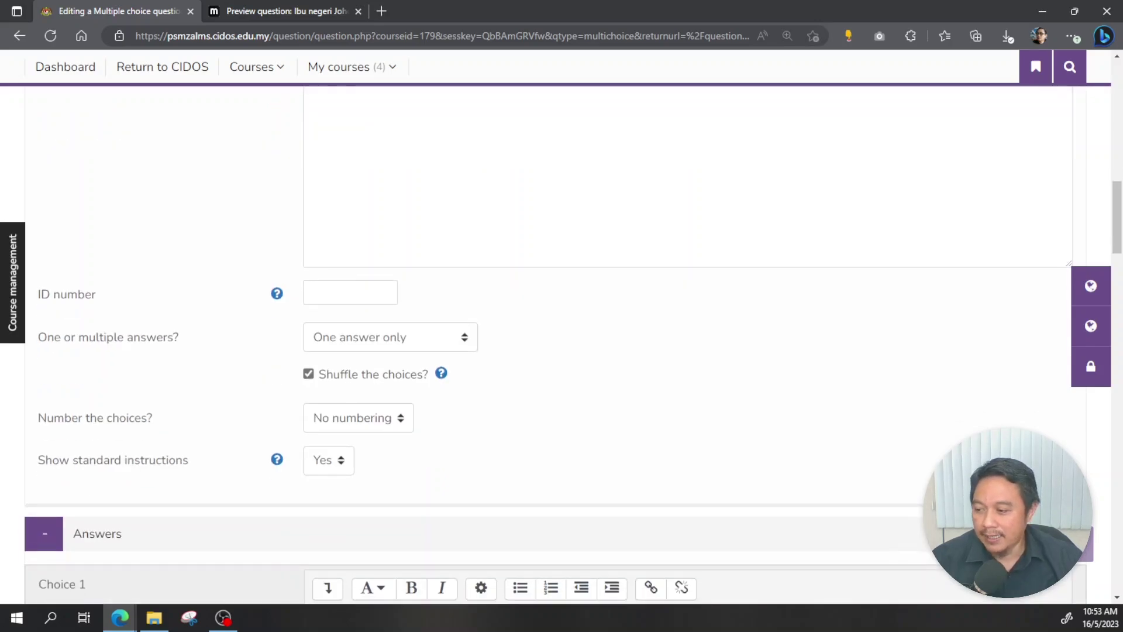
scroll(208, 333, "down", 1)
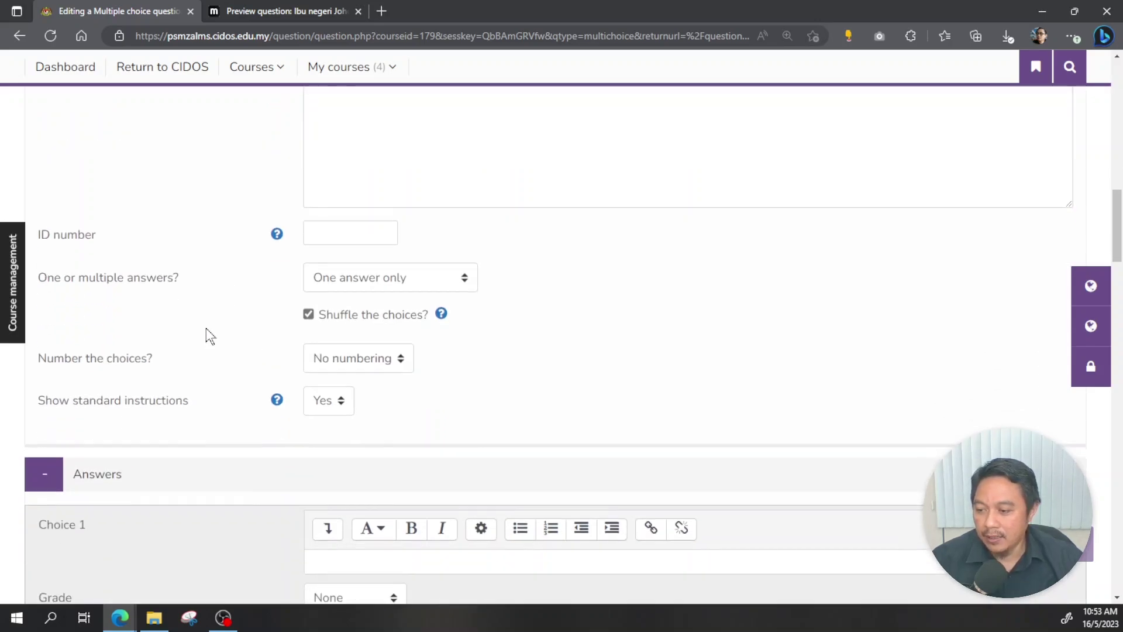
left_click(360, 254)
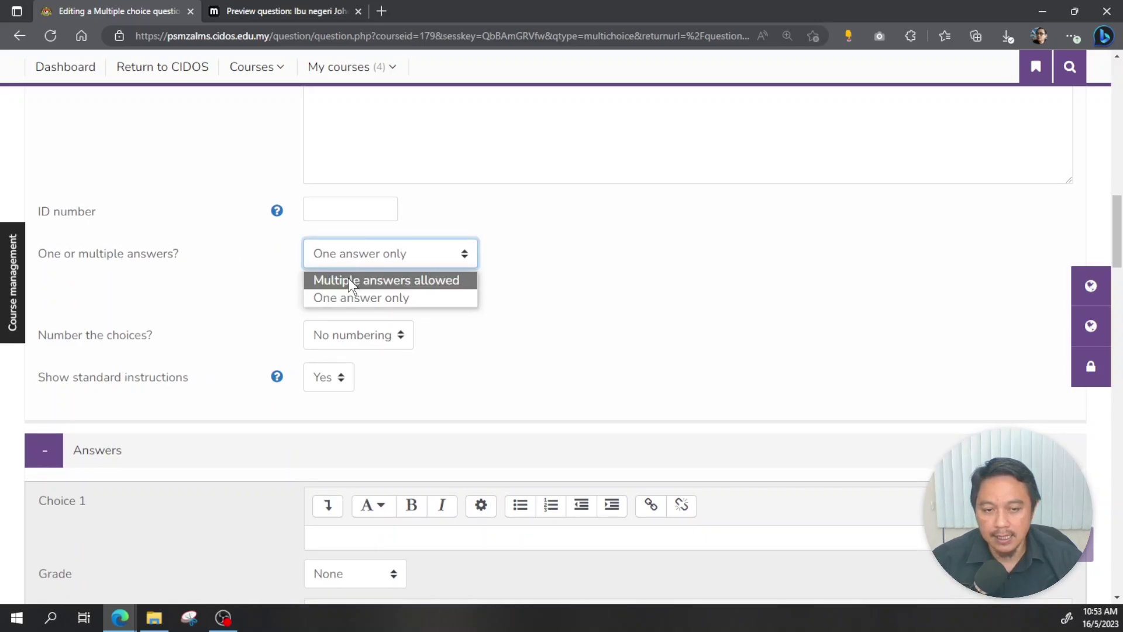
left_click(348, 280)
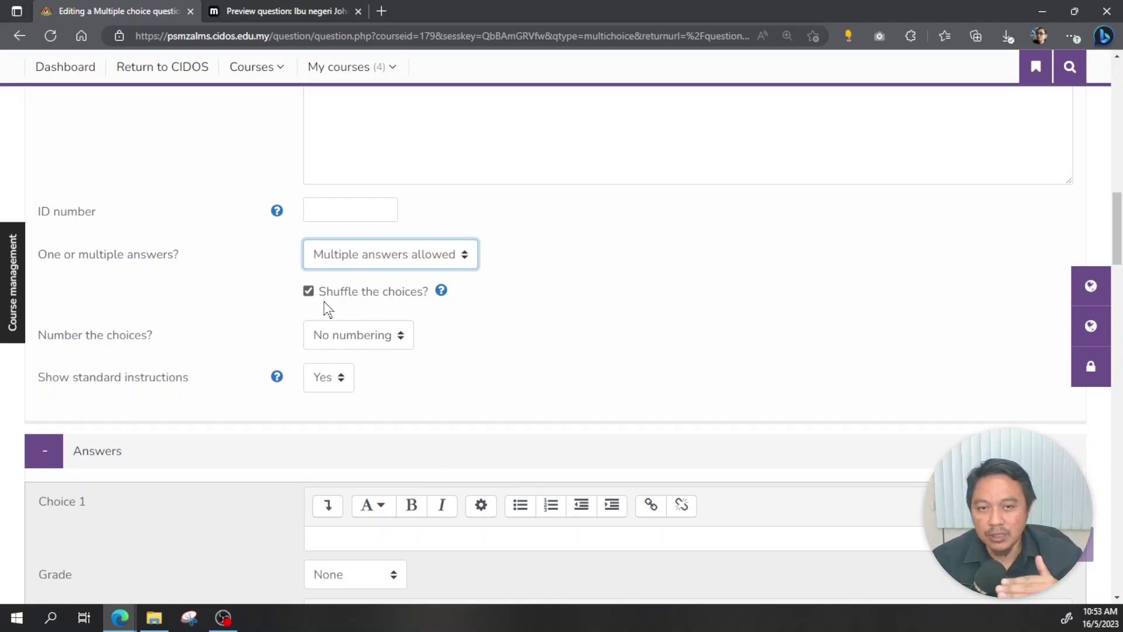
left_click(372, 334)
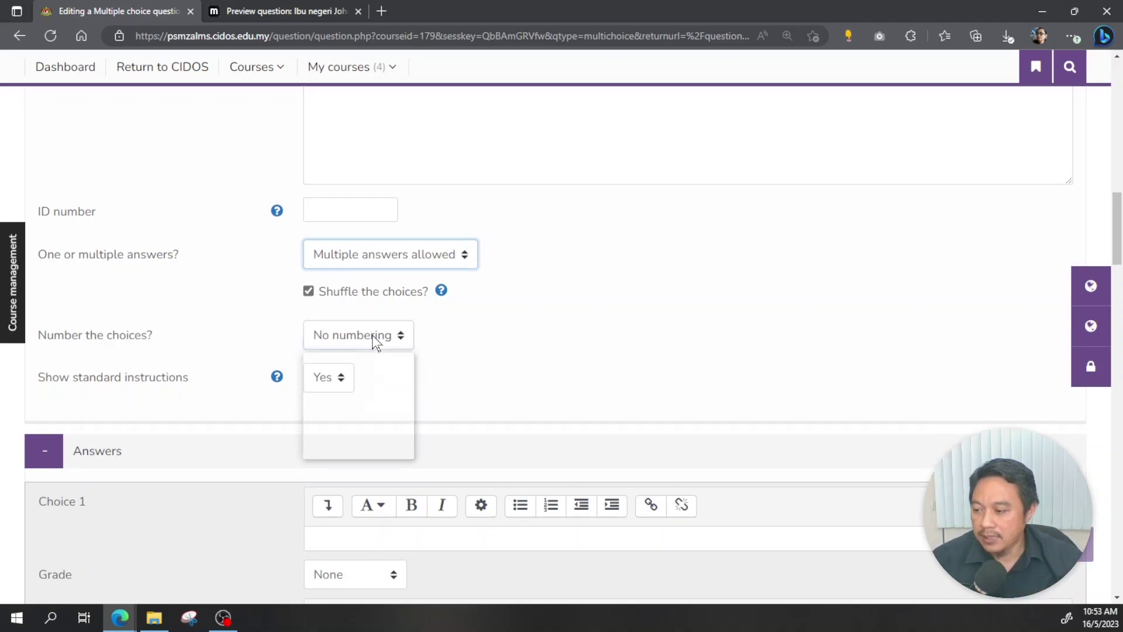
left_click(356, 449)
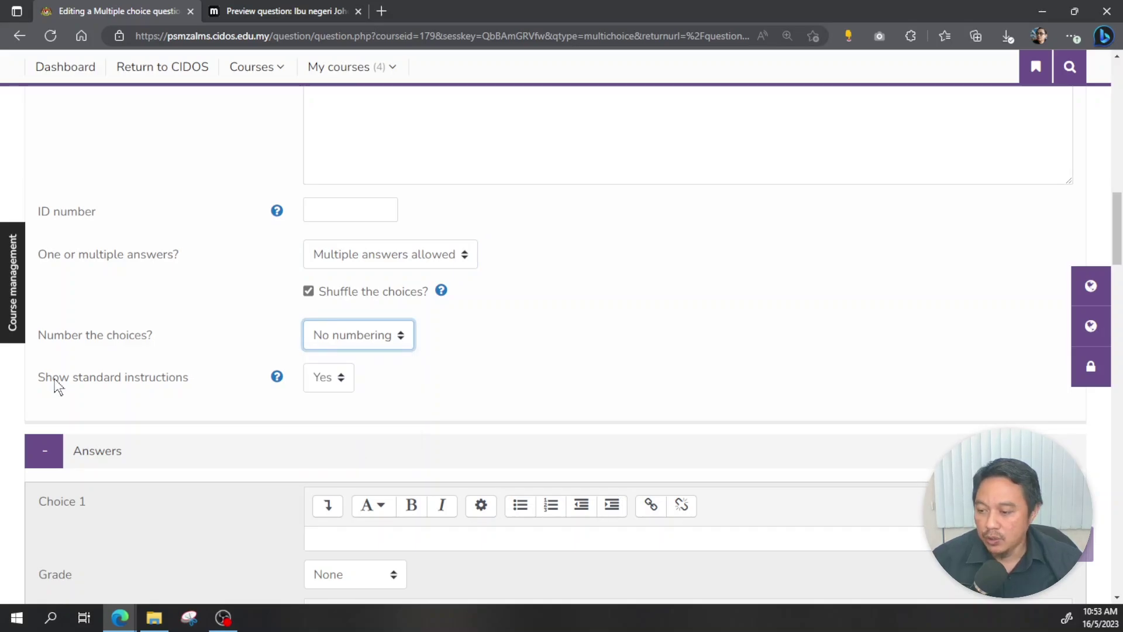
Check the "Select one:" standard instruction in the Ibu negeri Johor question preview, then return to the question form
left_click(266, 10)
left_click_drag(158, 144, 254, 152)
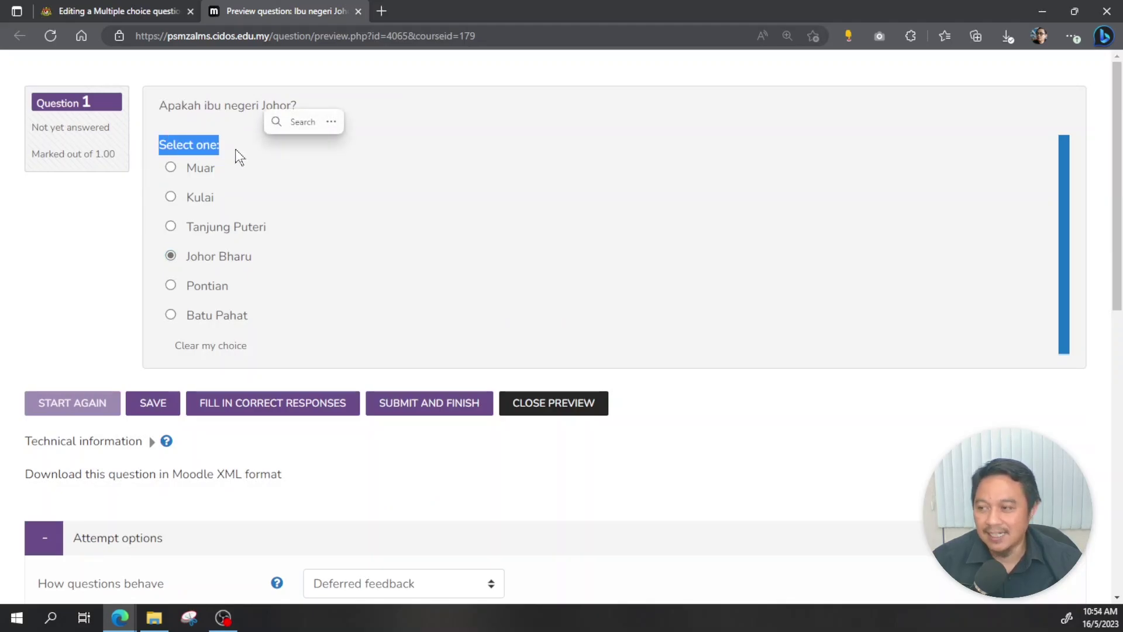
left_click(111, 5)
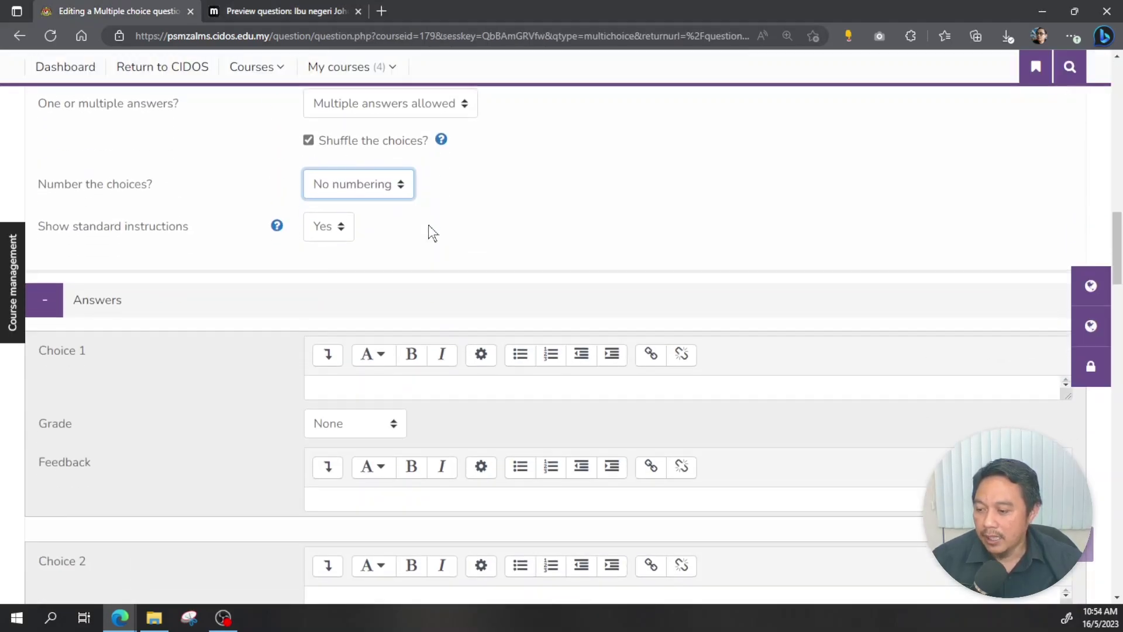
Enter "Tayar" as the answer for choice 1 and "Rantai" for choice 2
scroll(428, 225, "down", 2)
left_click(526, 289)
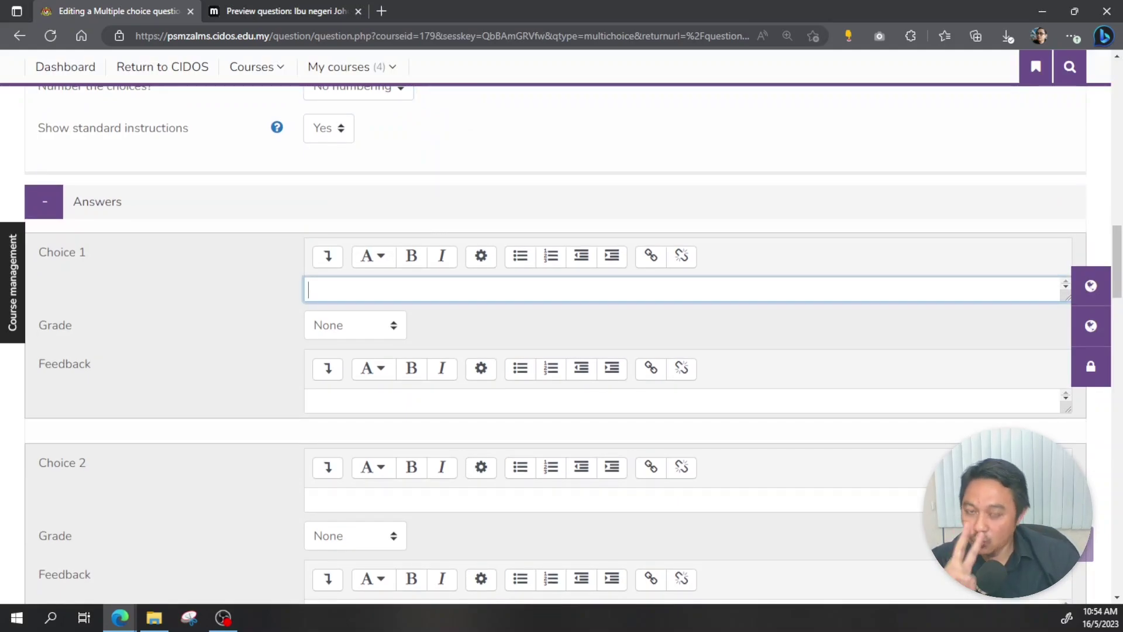
type("T")
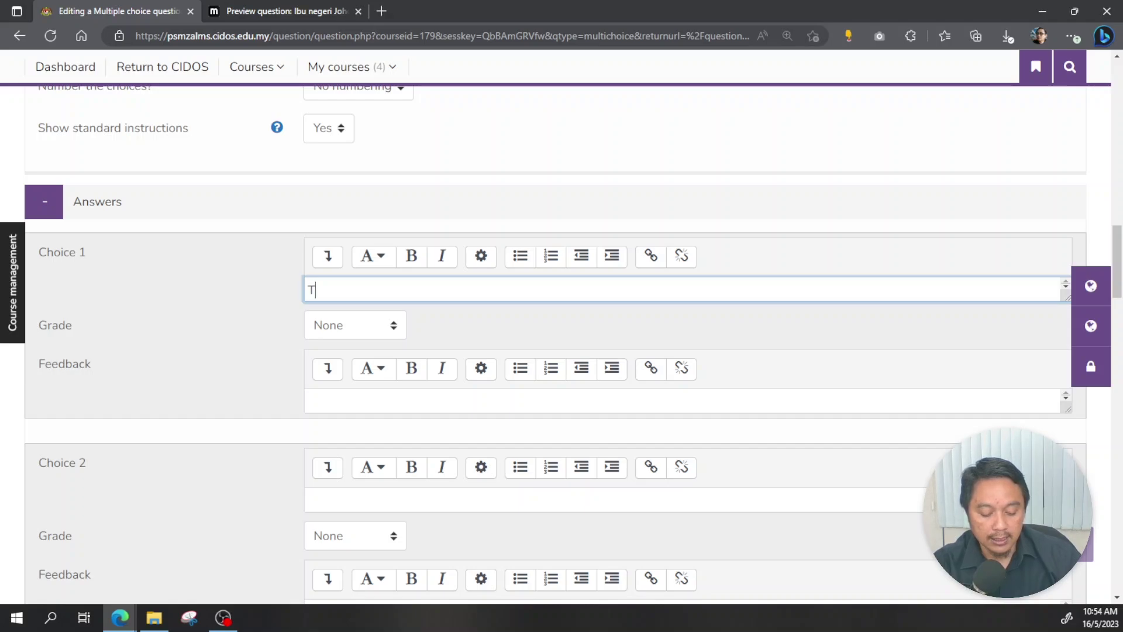
type("ayar")
left_click(374, 499)
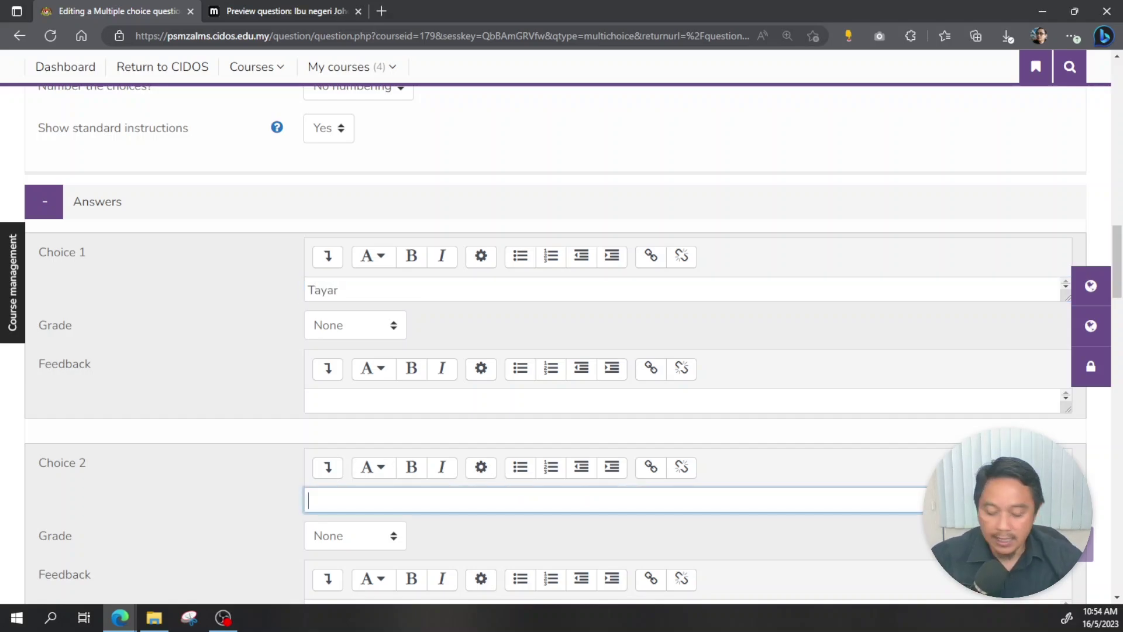
type("Rantai")
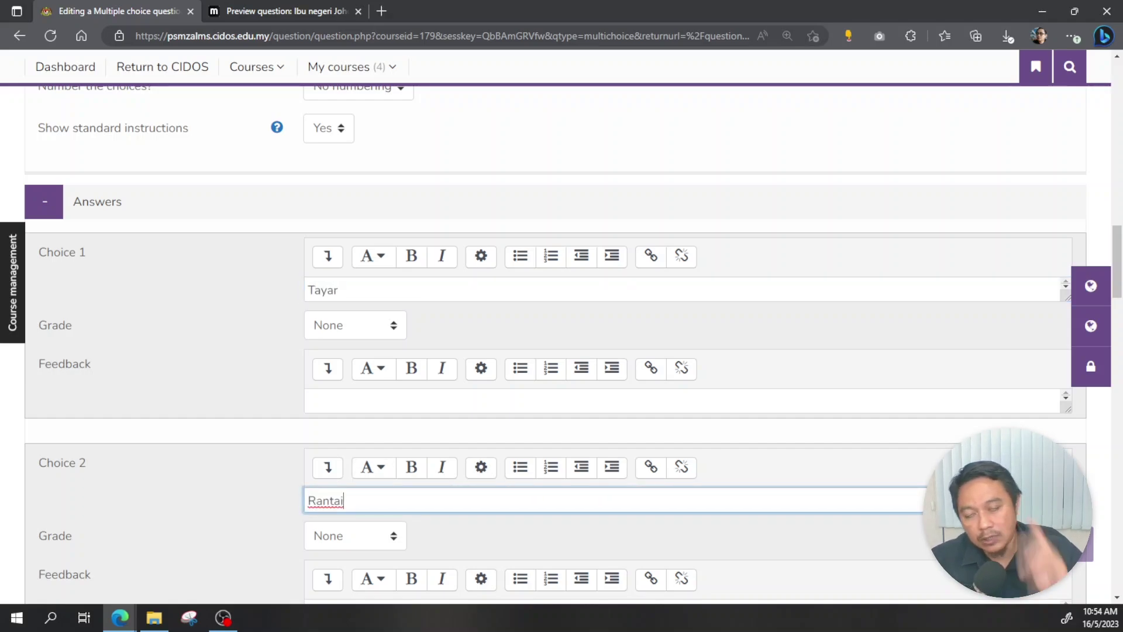
Set the grade of both choice 1 and choice 2 to 100%
left_click(336, 323)
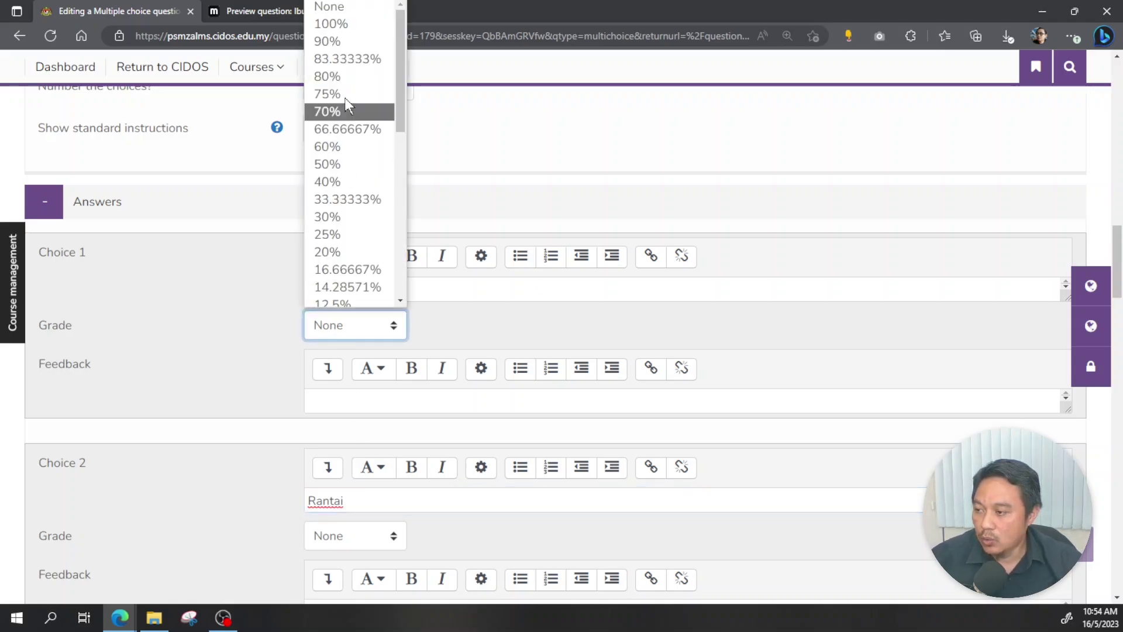
left_click(349, 21)
left_click(359, 544)
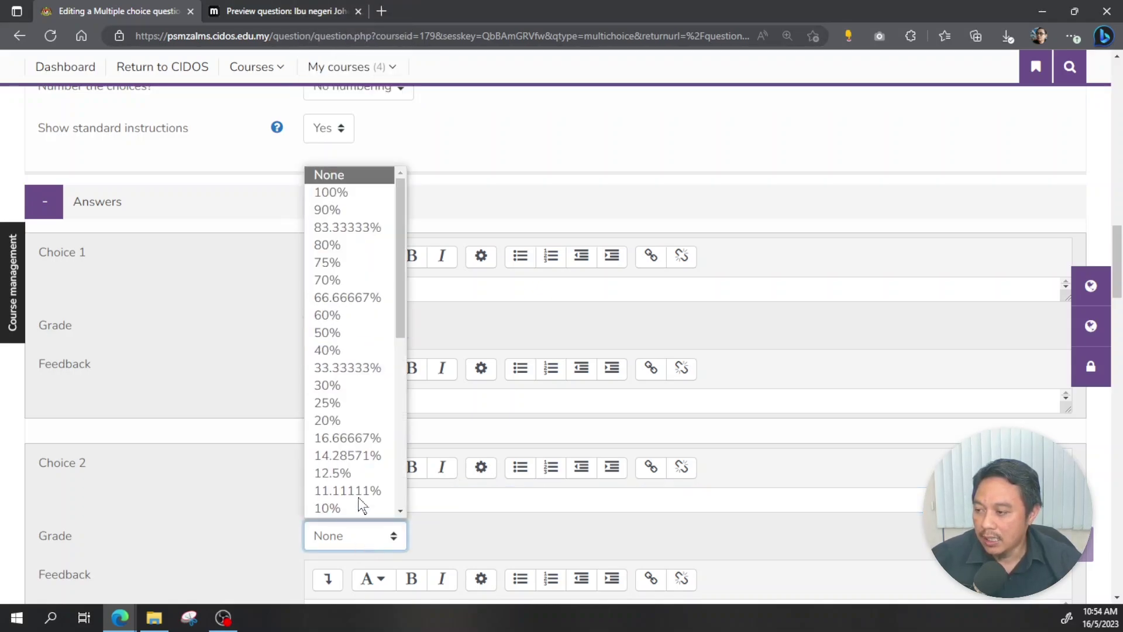
left_click(365, 195)
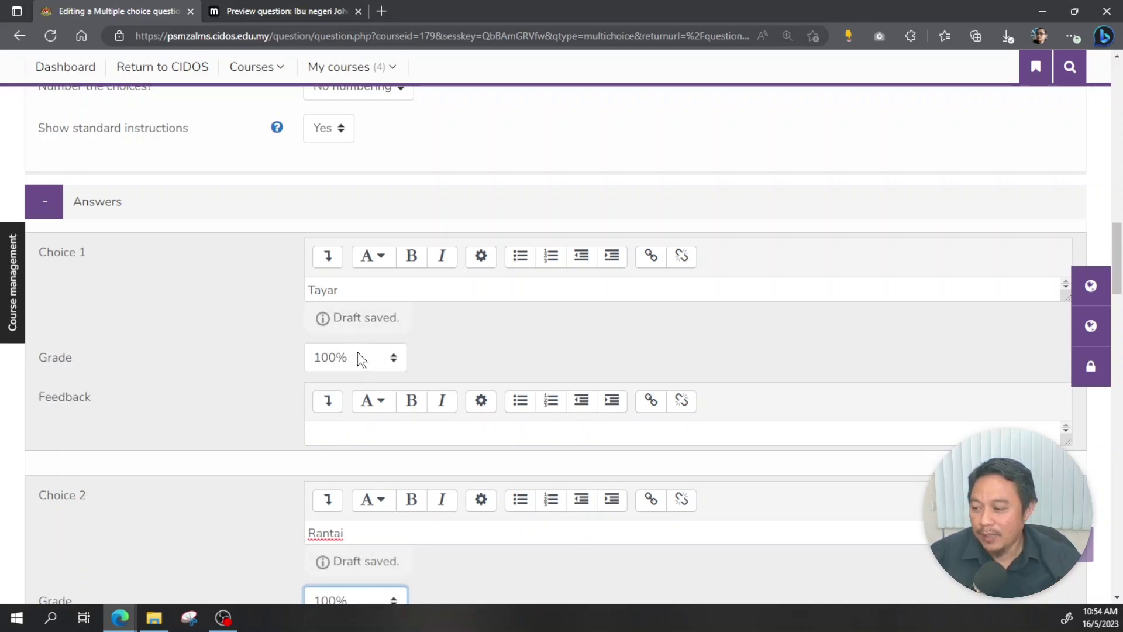
Set the grade of both choice 1 and choice 2 to 50%
scroll(353, 355, "down", 2)
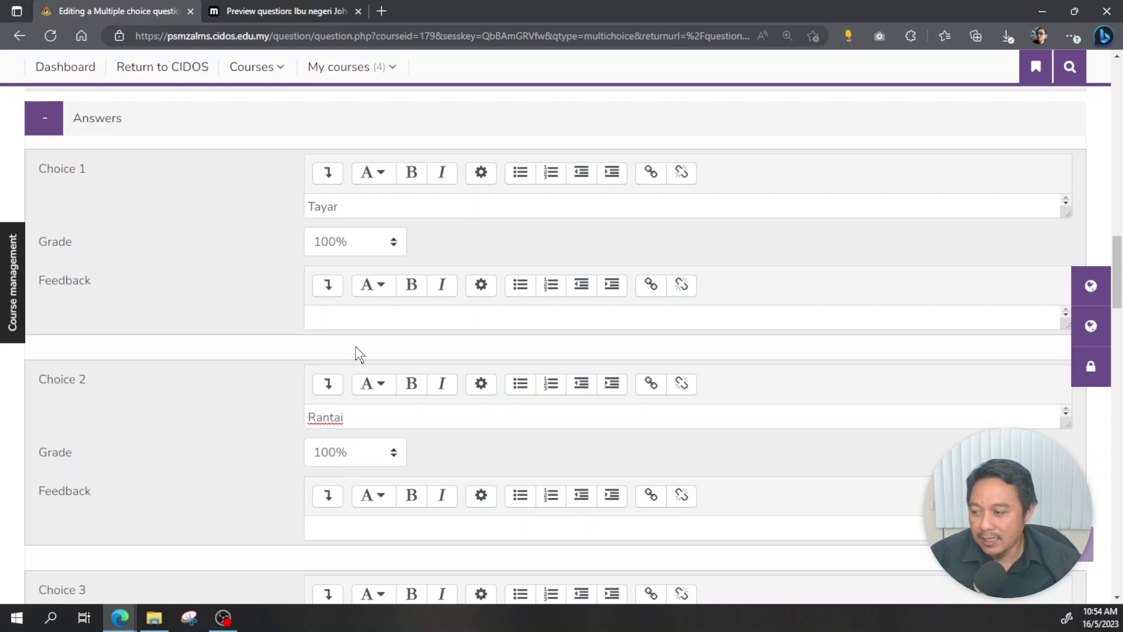
left_click(363, 231)
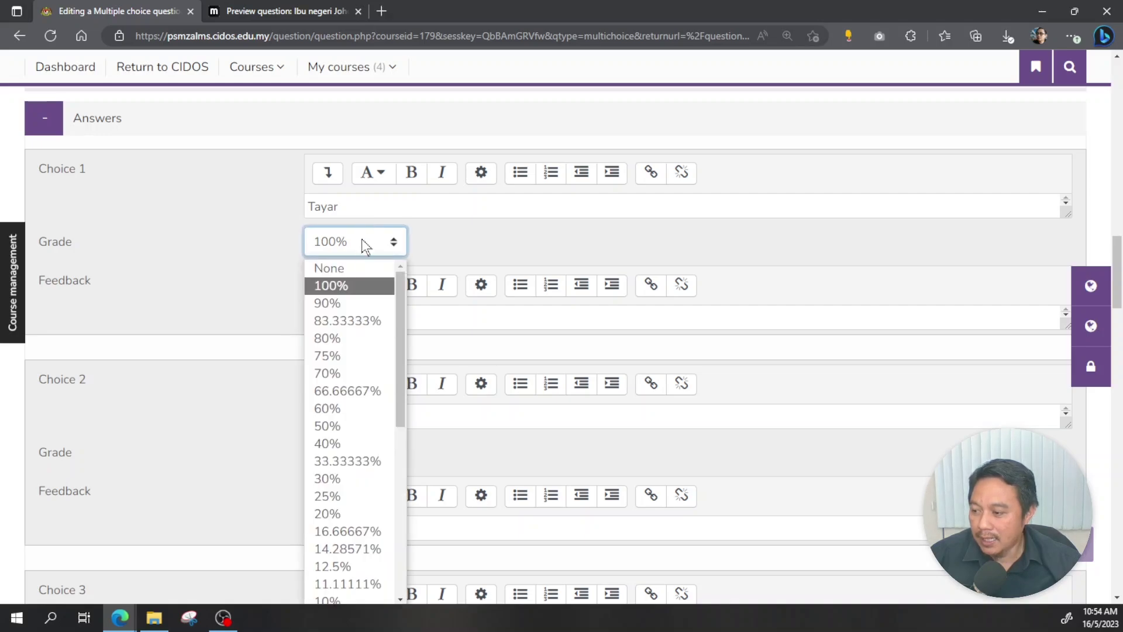
left_click(345, 423)
left_click(357, 454)
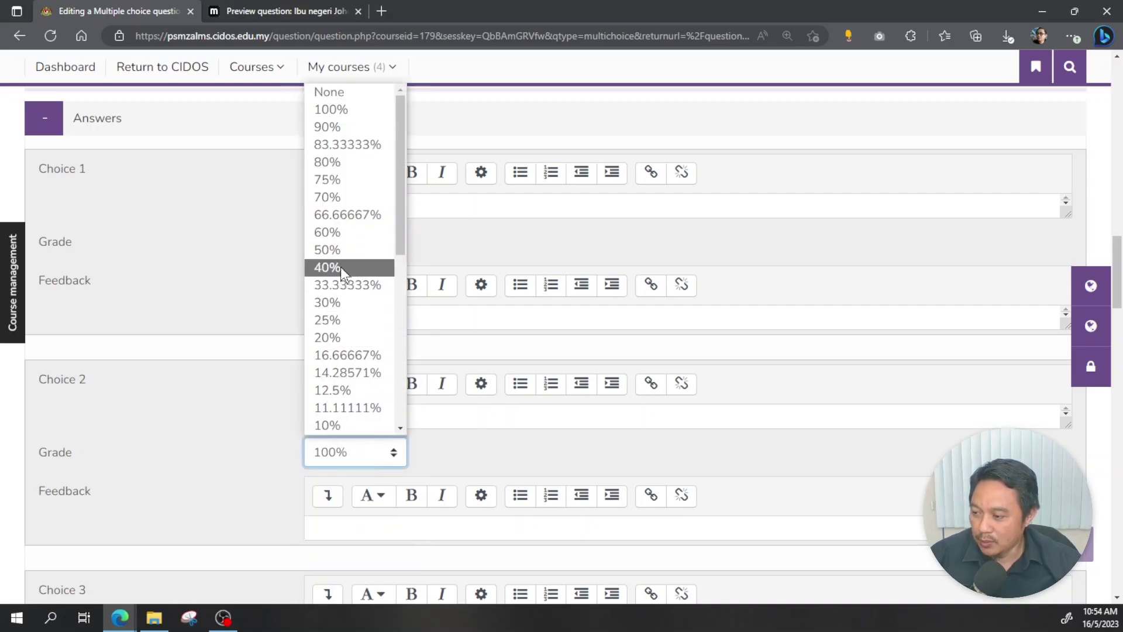
left_click(340, 252)
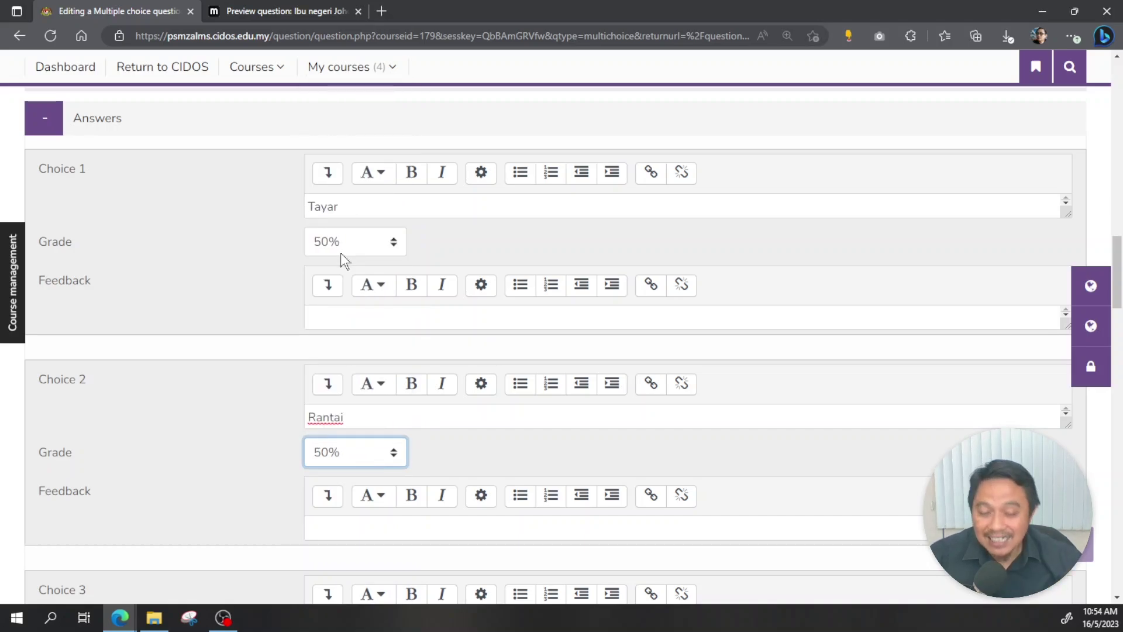
Enter "Dynamo" as the answer for choice 3
scroll(340, 251, "down", 1)
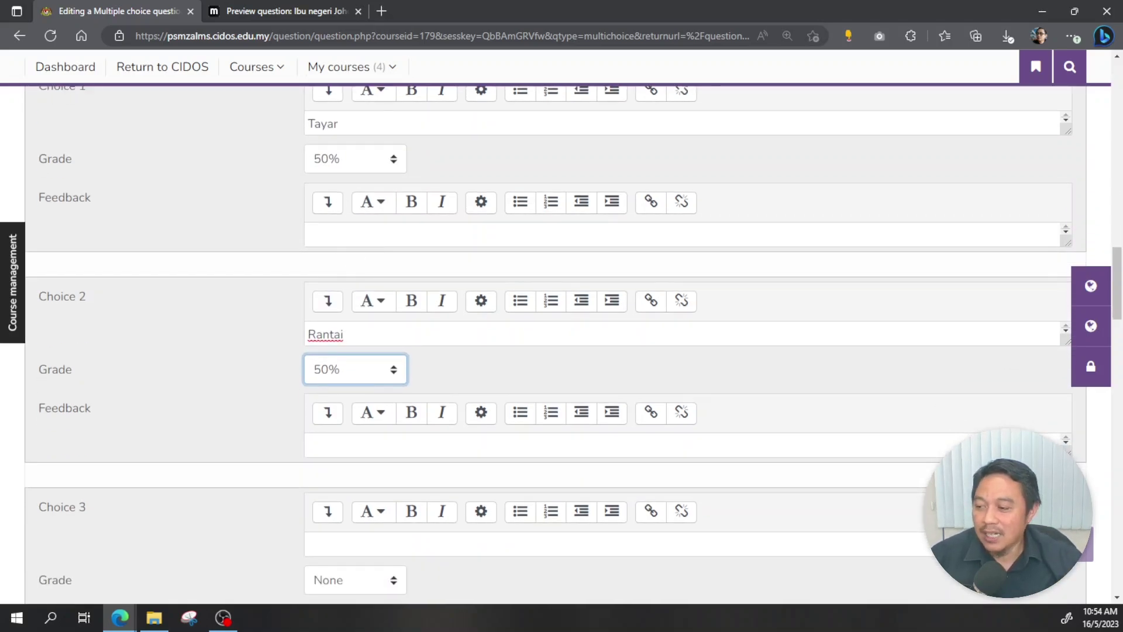
left_click(337, 544)
type("S")
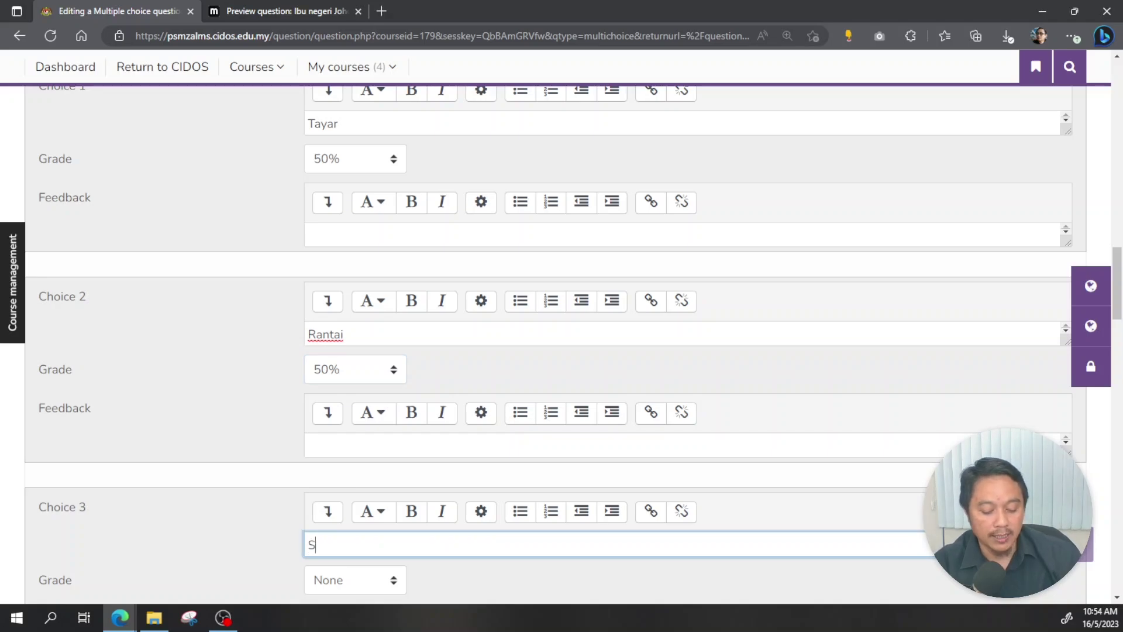
type("ynamo")
key("Home")
key("Delete")
type("D")
key("End")
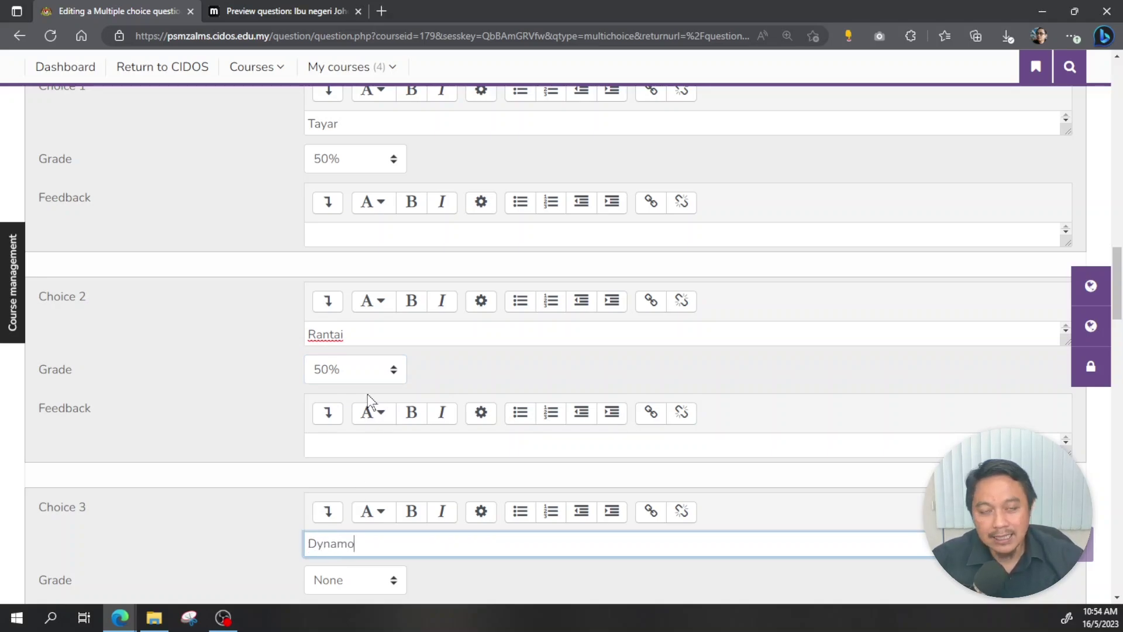
Set the grades of choices 1, 2 and 3 to 33.33333% each
left_click(351, 149)
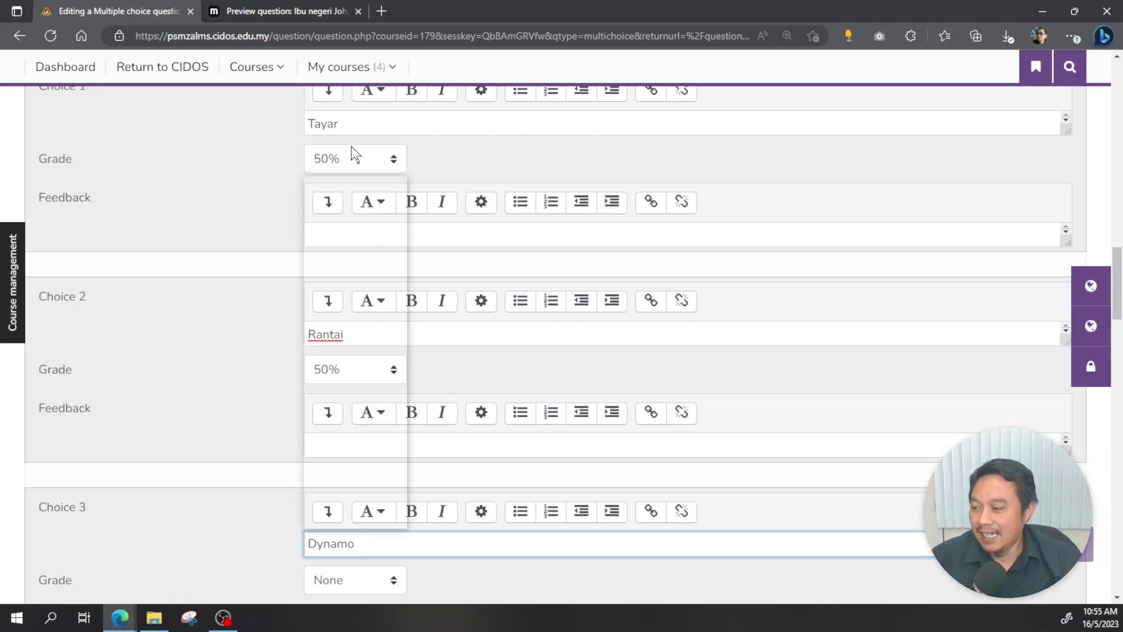
left_click(377, 375)
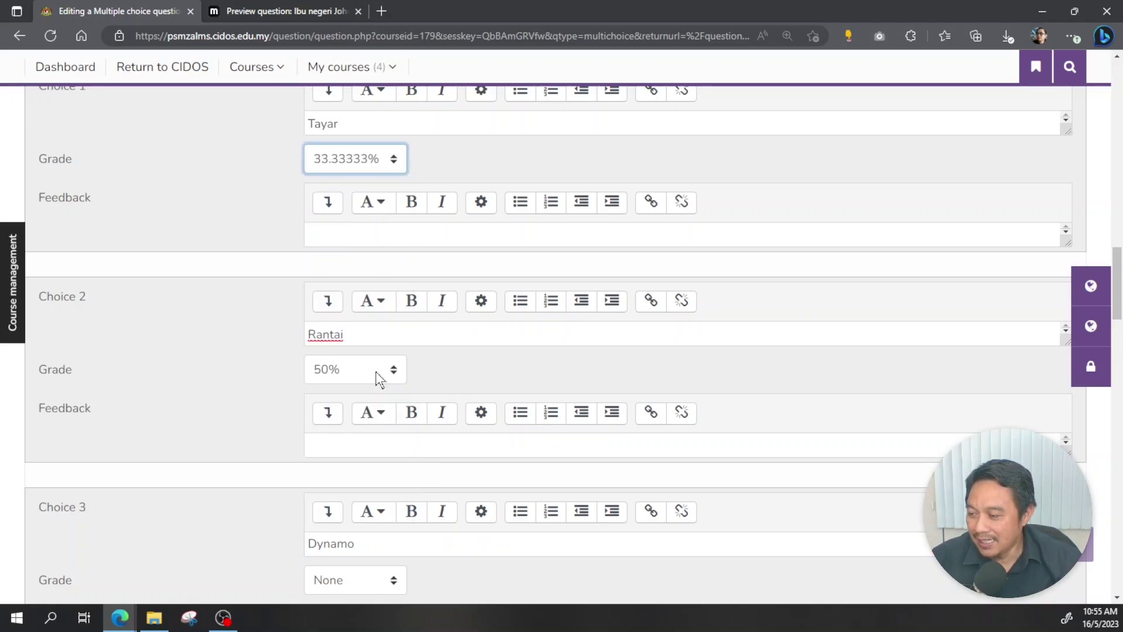
left_click(379, 378)
left_click(382, 194)
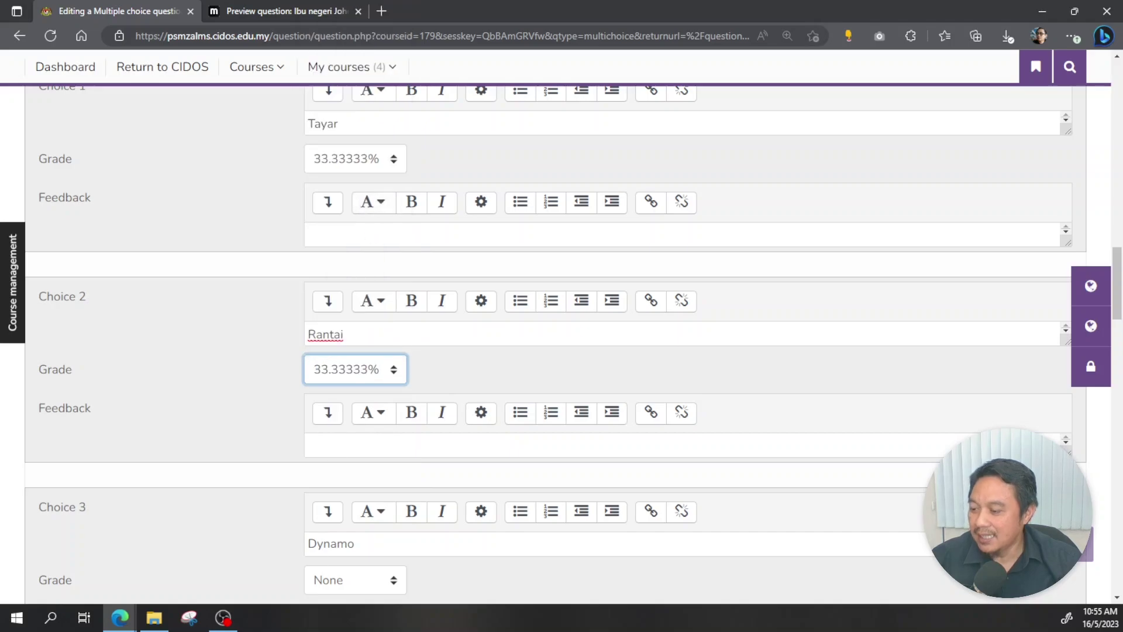
left_click(353, 581)
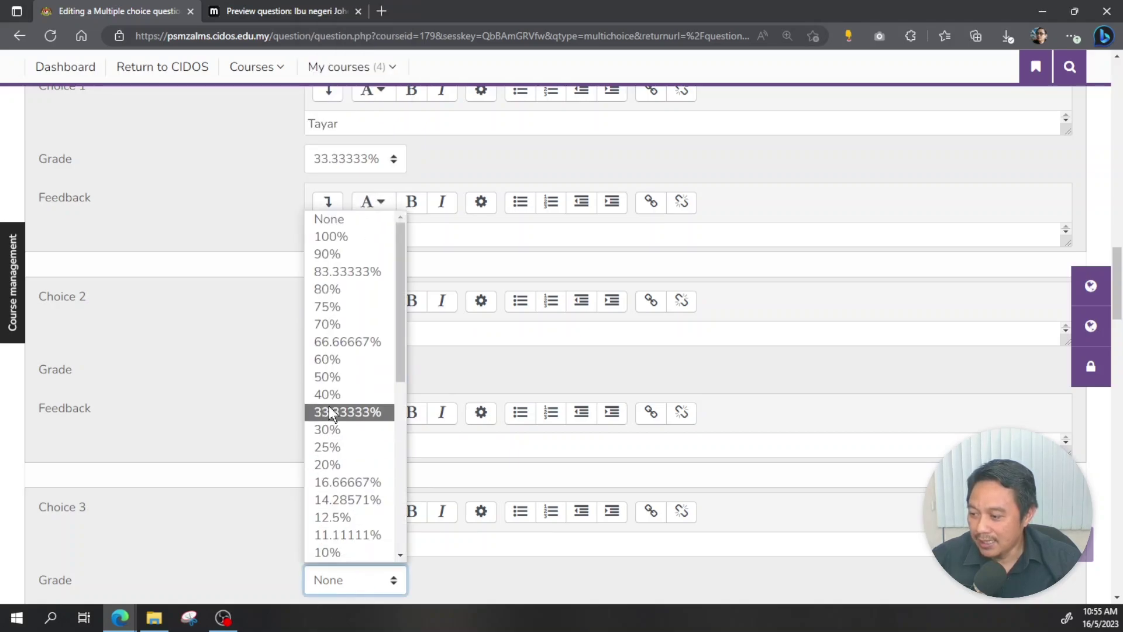
left_click(329, 411)
Enter "Sepit udang" as the answer for choice 4
scroll(481, 378, "down", 2)
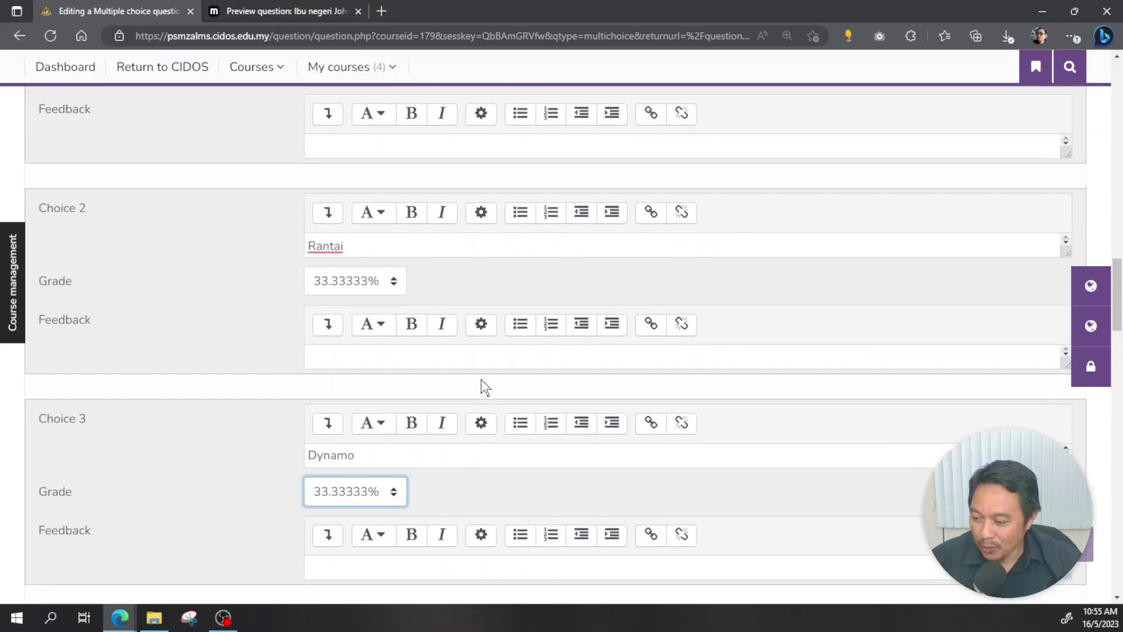
scroll(481, 379, "down", 2)
scroll(341, 536, "down", 2)
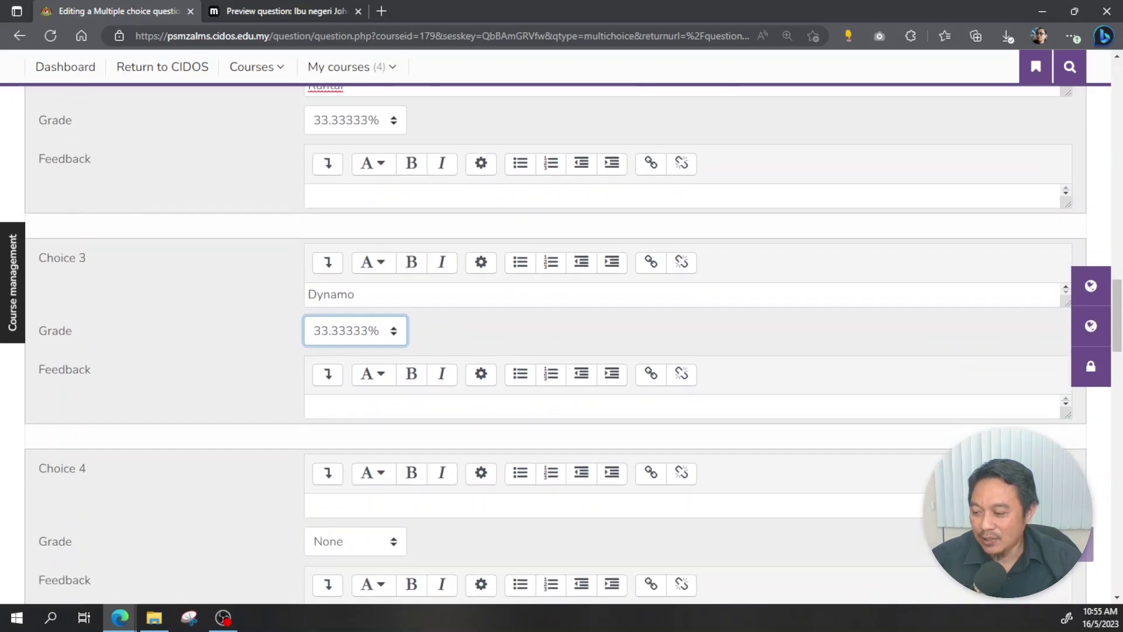
left_click(308, 505)
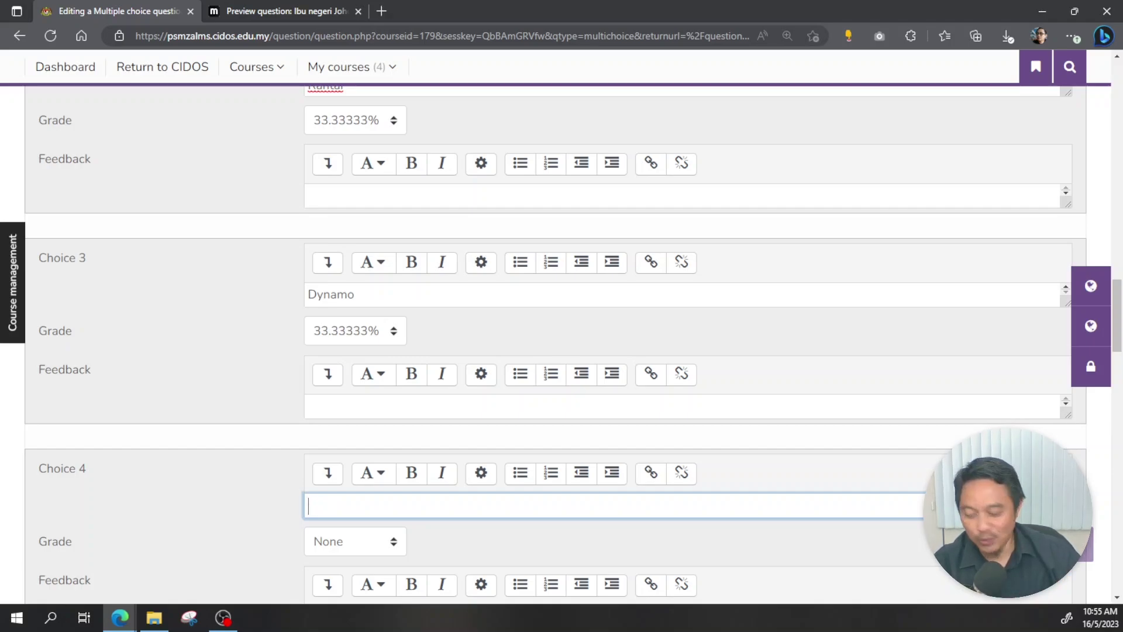
type("Sepit udang")
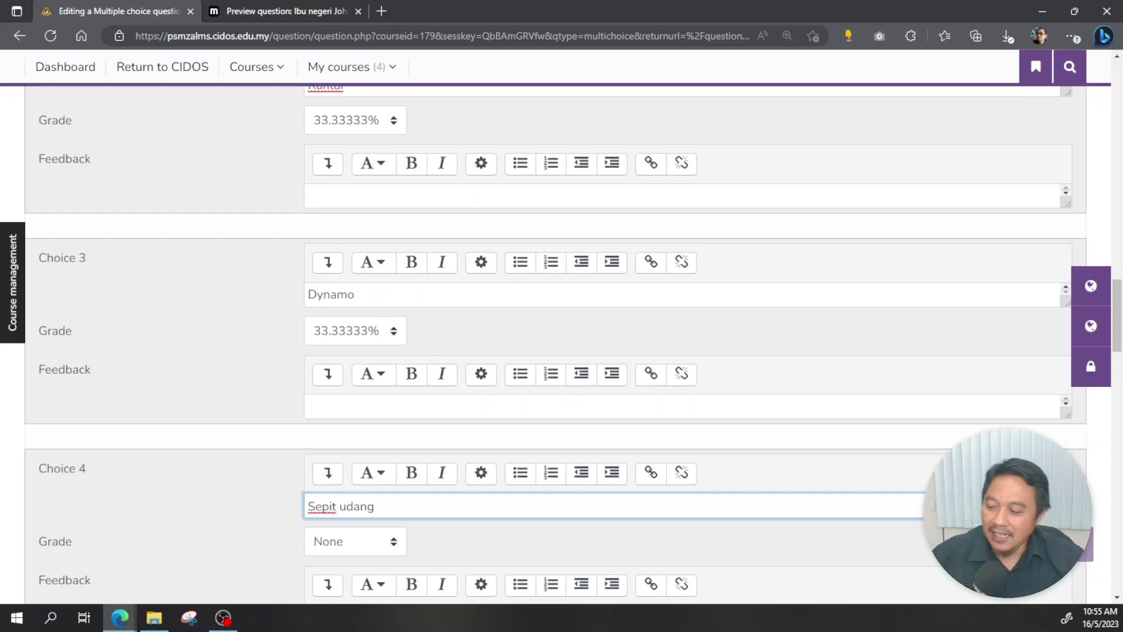
Set the grades of all four filled choices, Tayar, Rantai, Dynamo and Sepit udang, to 25% each
left_click(350, 541)
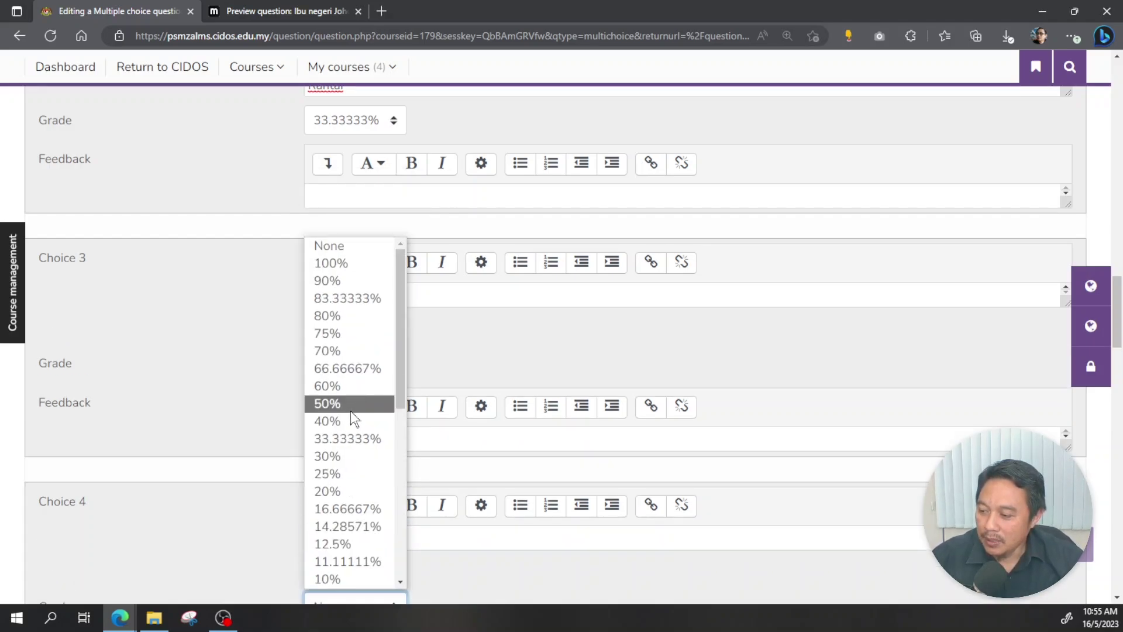
left_click(341, 472)
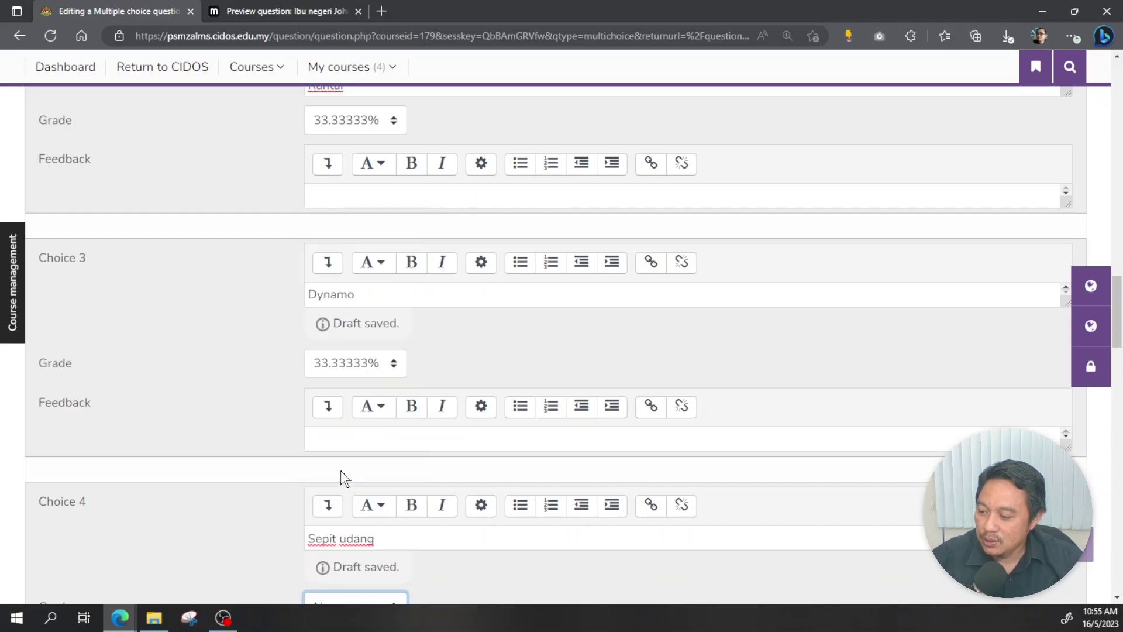
left_click(369, 363)
left_click(353, 230)
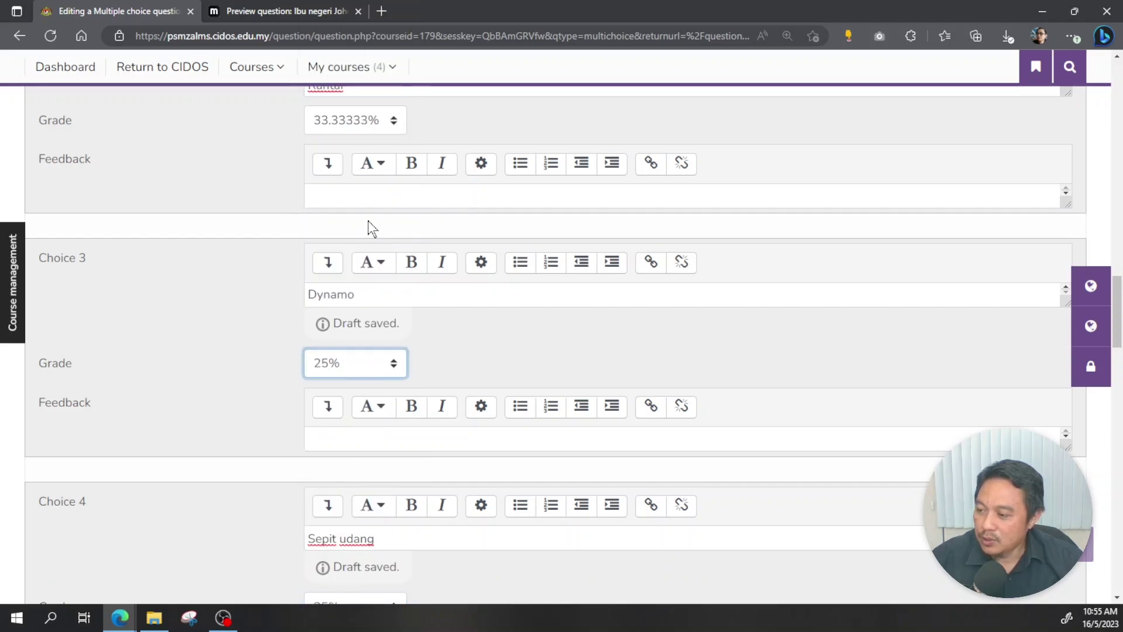
left_click(347, 121)
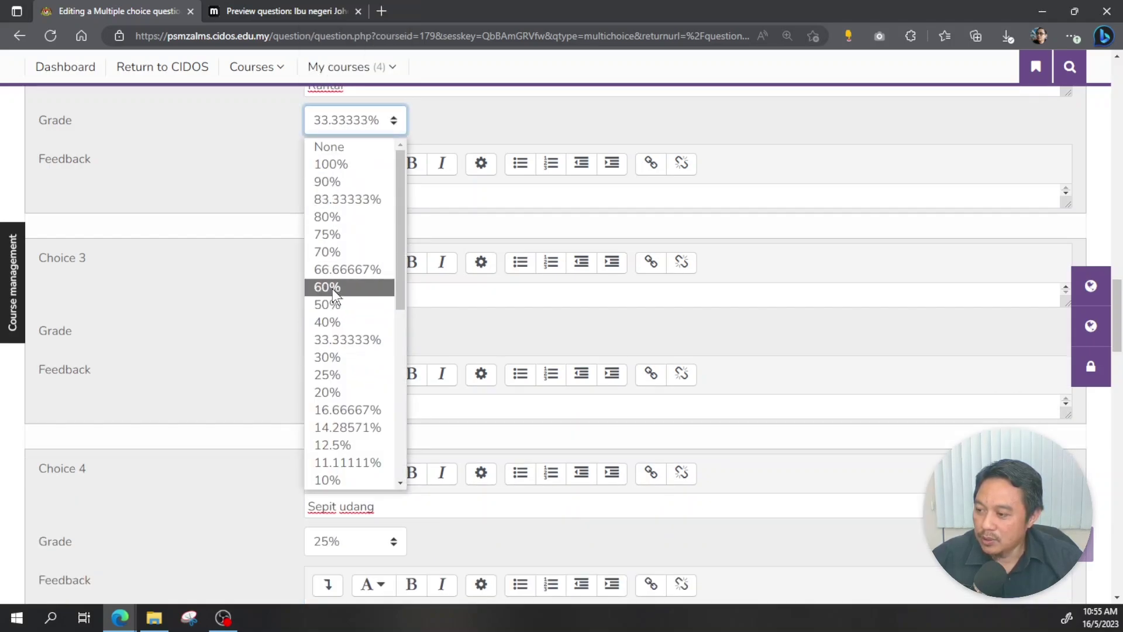
key("Escape")
scroll(346, 349, "up", 5)
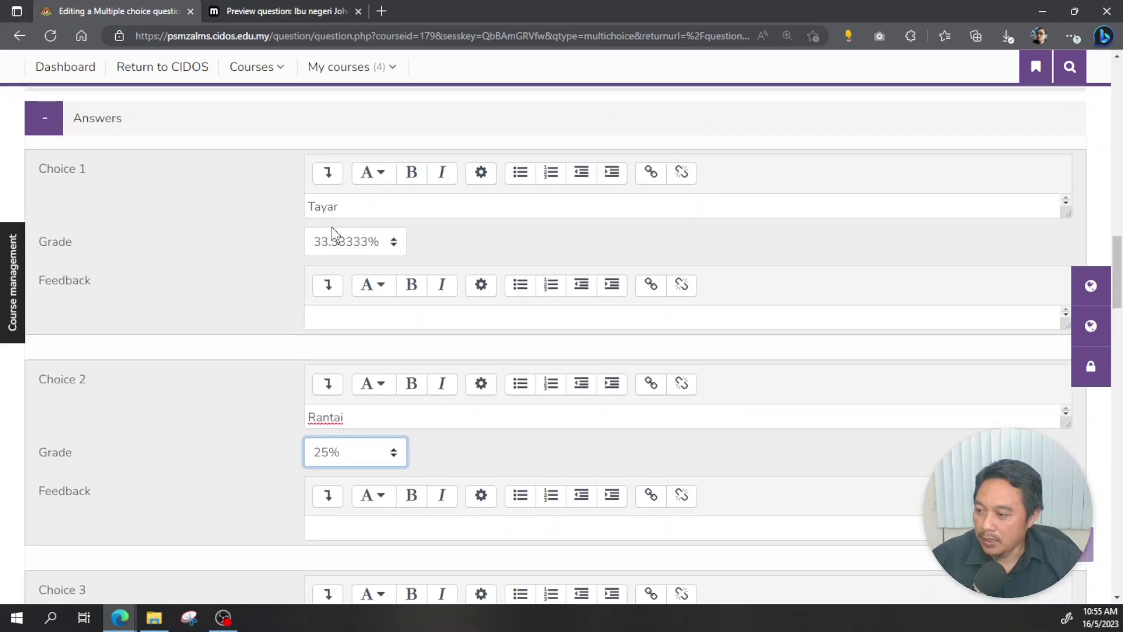
left_click(330, 239)
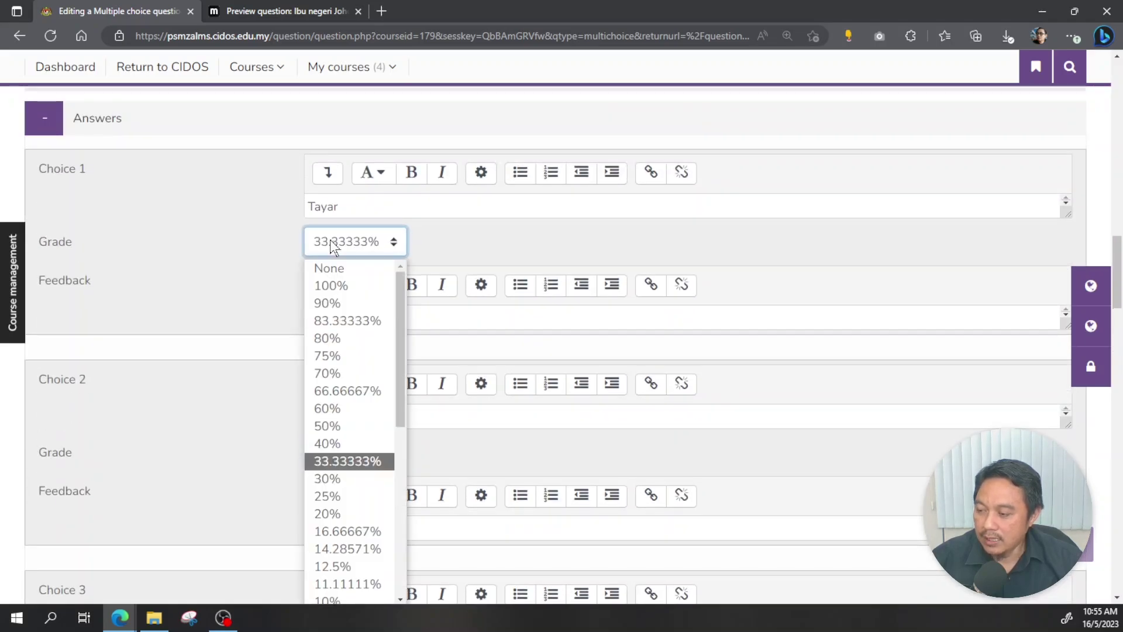
left_click(351, 495)
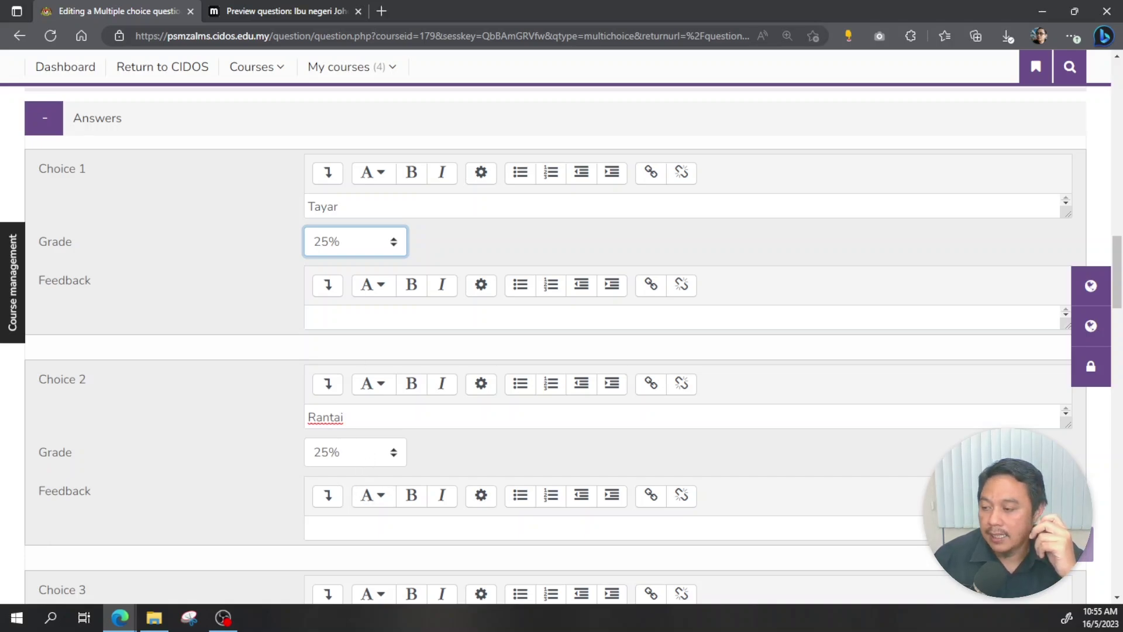
Set the grades of choice 1 (Tayar) and choice 2 (Rantai) to 30% each
left_click(338, 243)
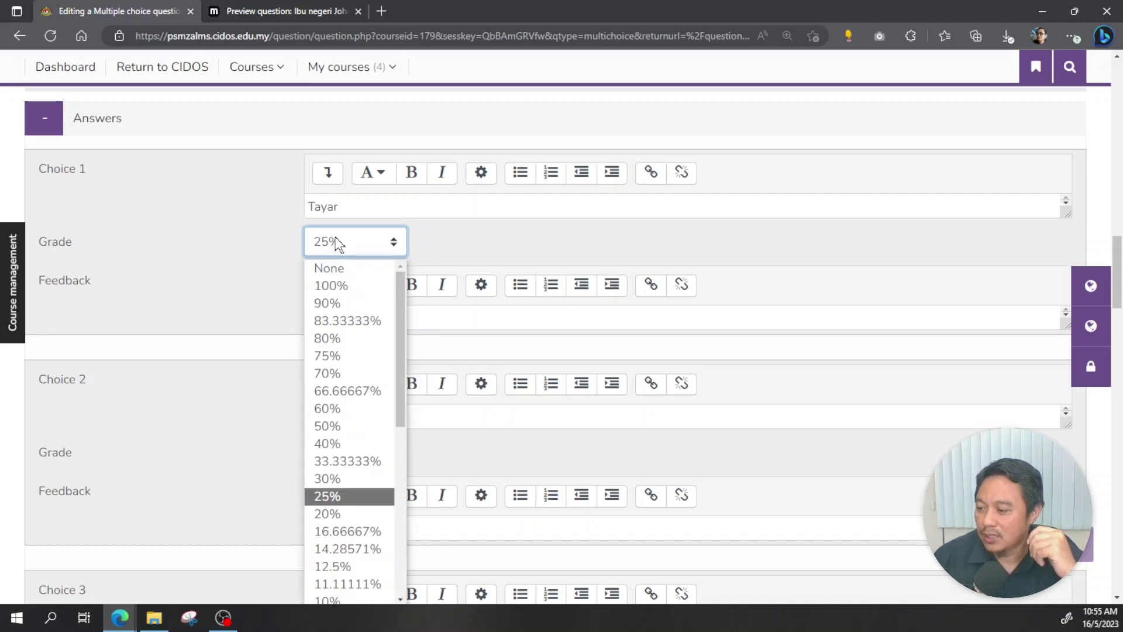
left_click(353, 484)
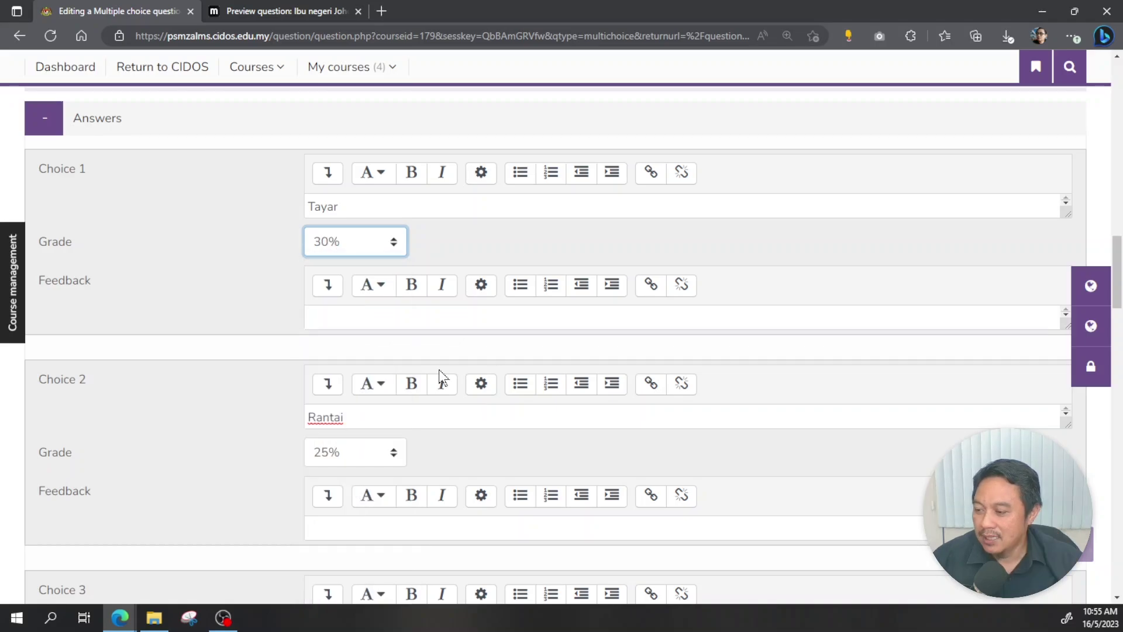
scroll(439, 370, "down", 1)
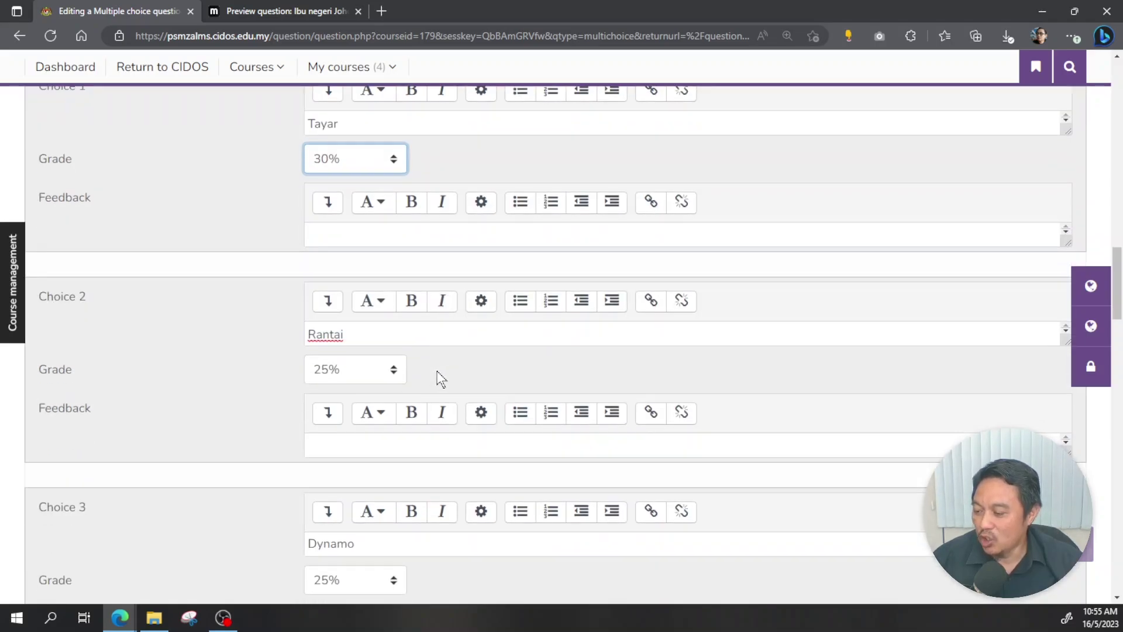
left_click(333, 365)
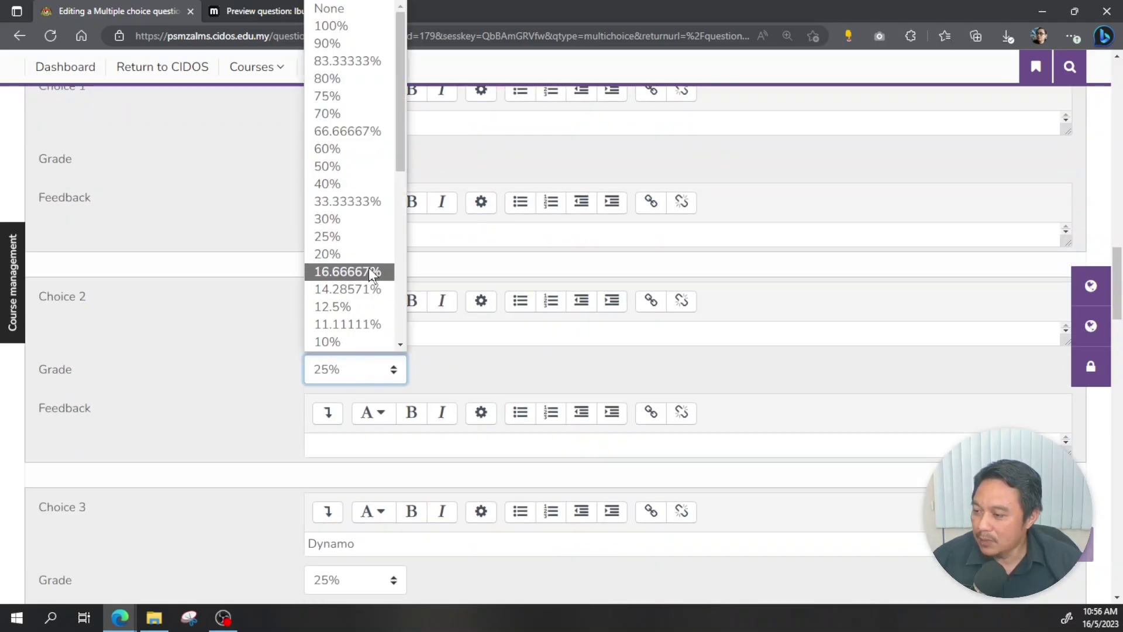
left_click(347, 221)
Set the grades of choice 3 (Dynamo) and choice 4 (Sepit udang) to 20% each
scroll(347, 221, "down", 2)
left_click(343, 413)
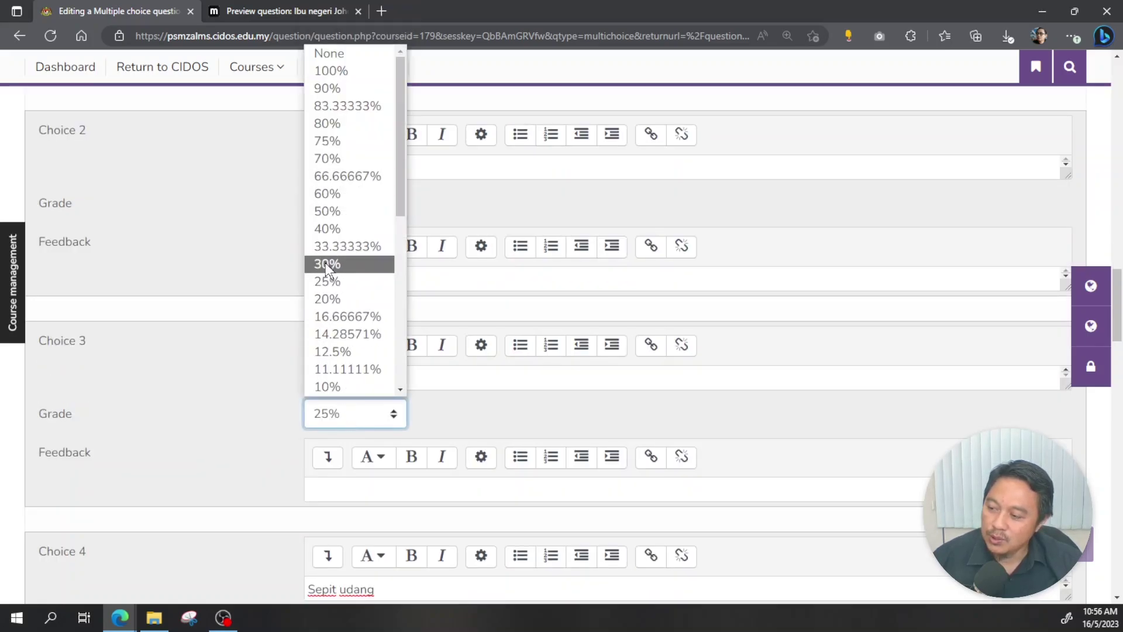
left_click(327, 298)
scroll(353, 477, "down", 2)
left_click(340, 458)
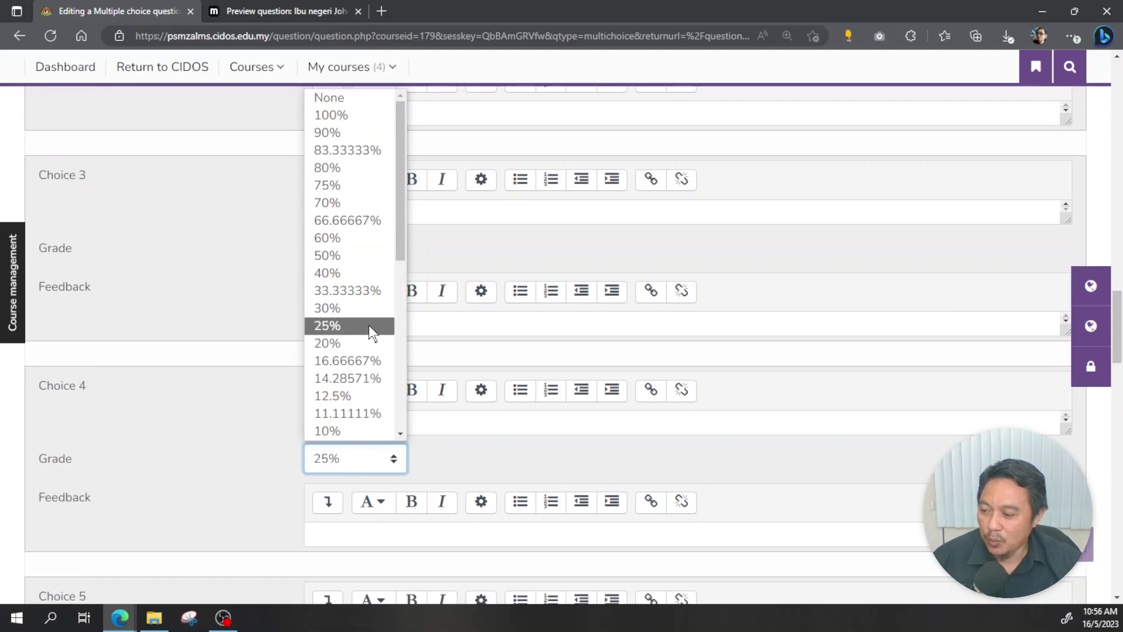
left_click(347, 342)
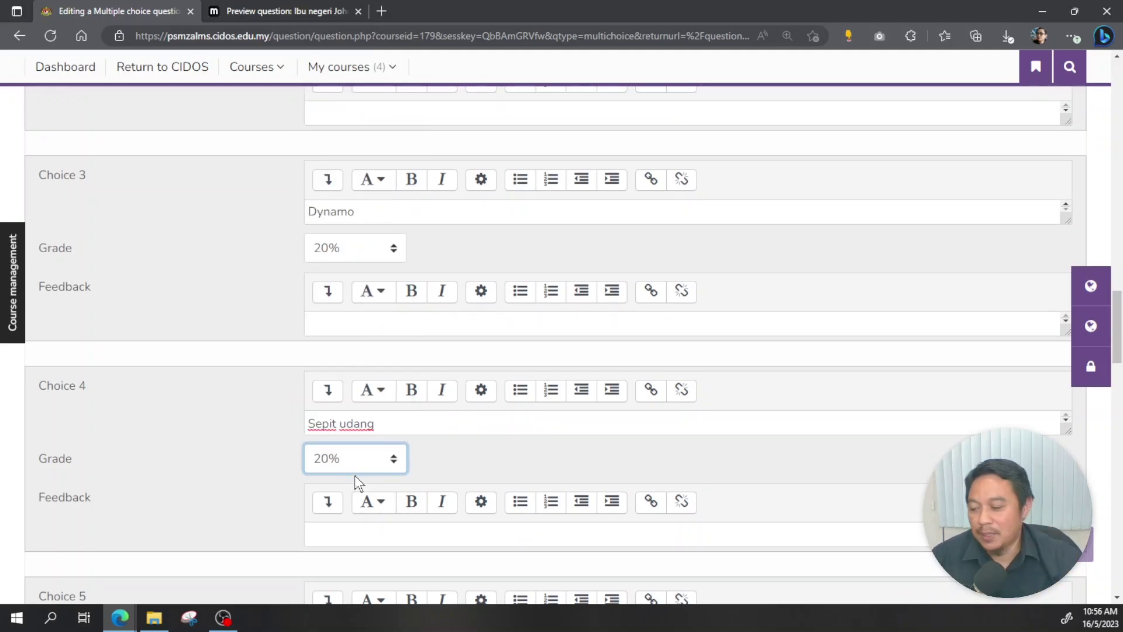
scroll(351, 458, "up", 4)
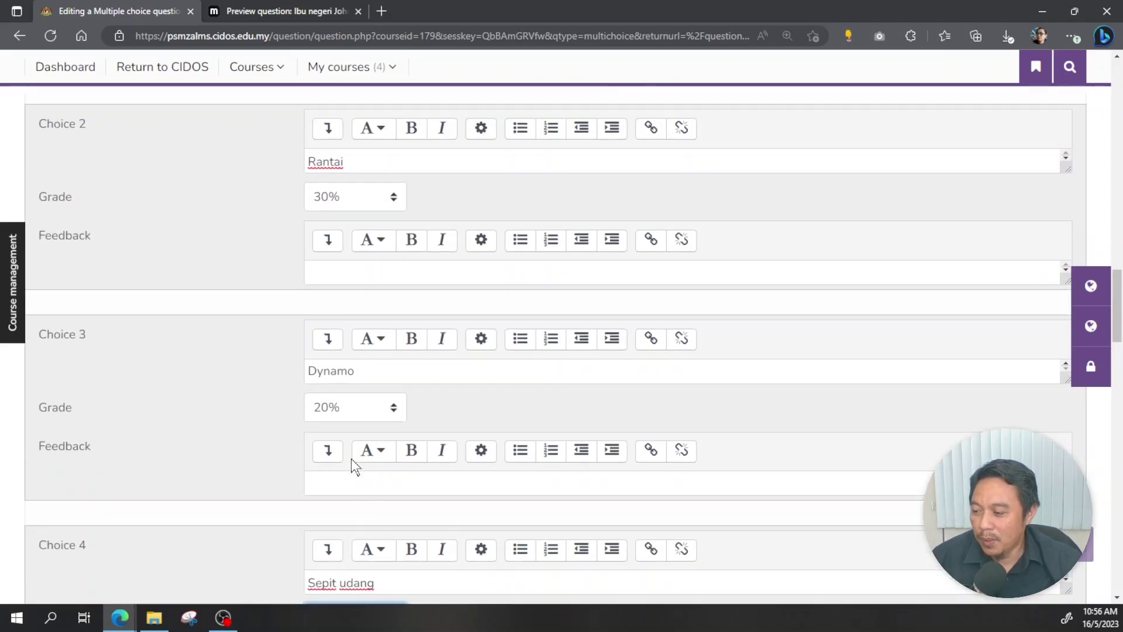
scroll(377, 337, "up", 3)
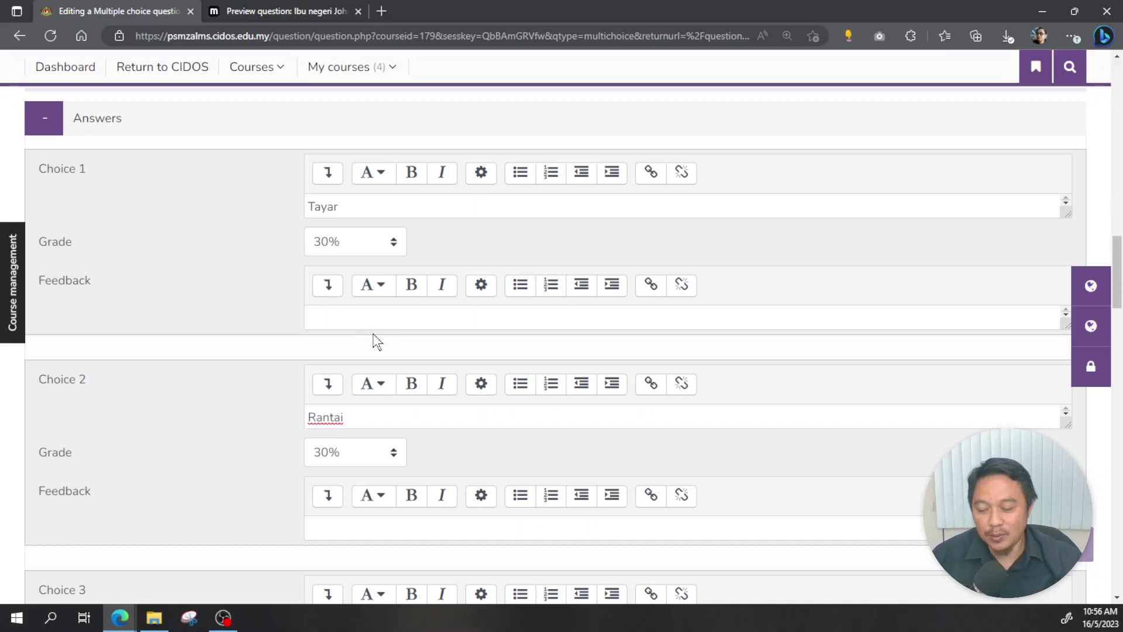
Enter "Piston" as the answer for choice 5 and add blanks for 3 more choices
scroll(377, 342, "down", 11)
scroll(377, 338, "down", 1)
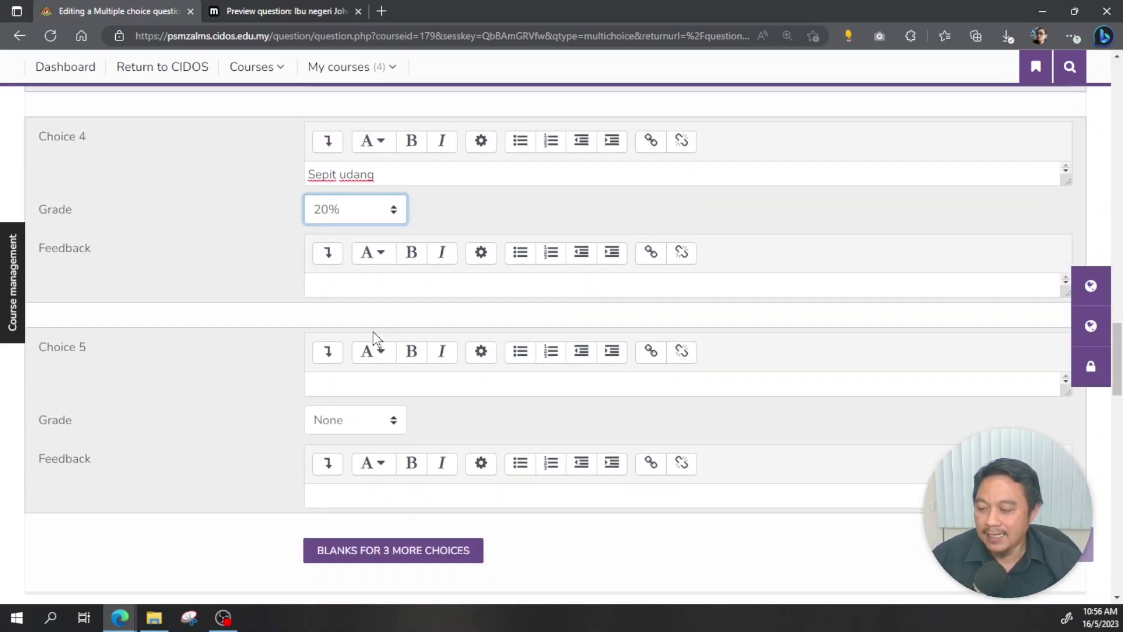
left_click(372, 381)
type("Piston")
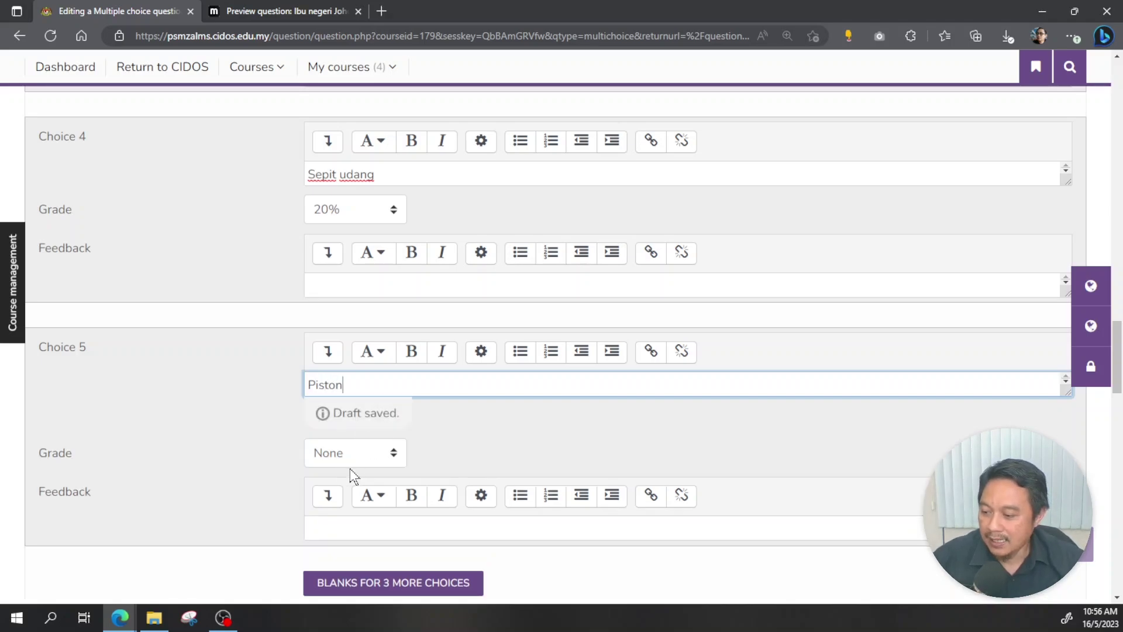
scroll(377, 459, "down", 2)
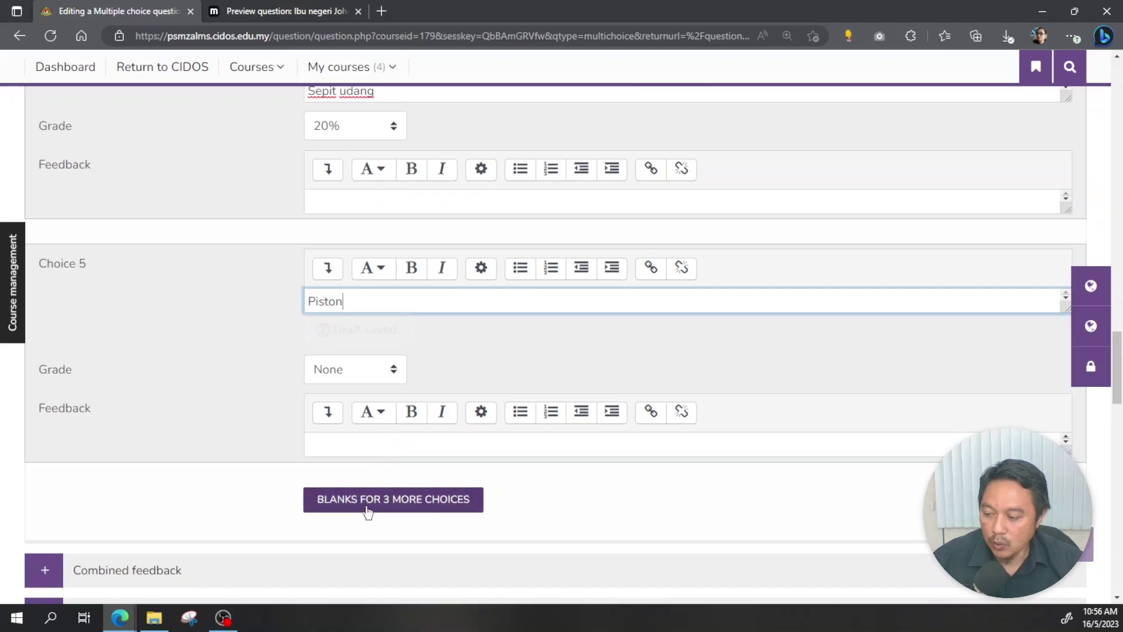
left_click(375, 481)
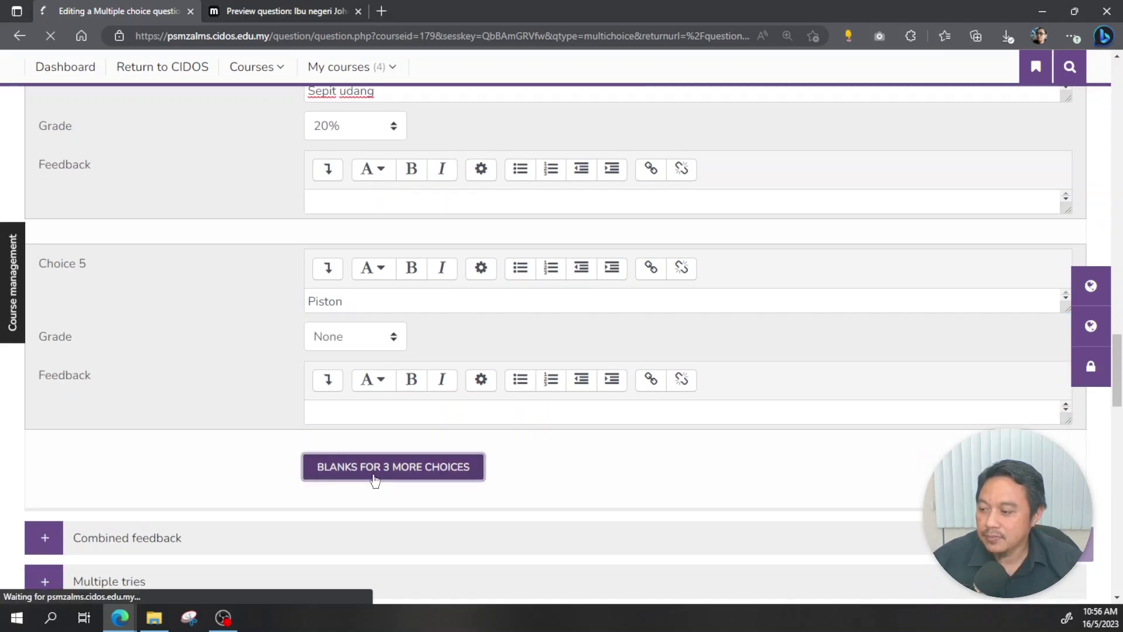
Enter "Tali sawat" as the answer for choice 6 and "Cam shaft" as the answer for choice 7
scroll(374, 472, "down", 12)
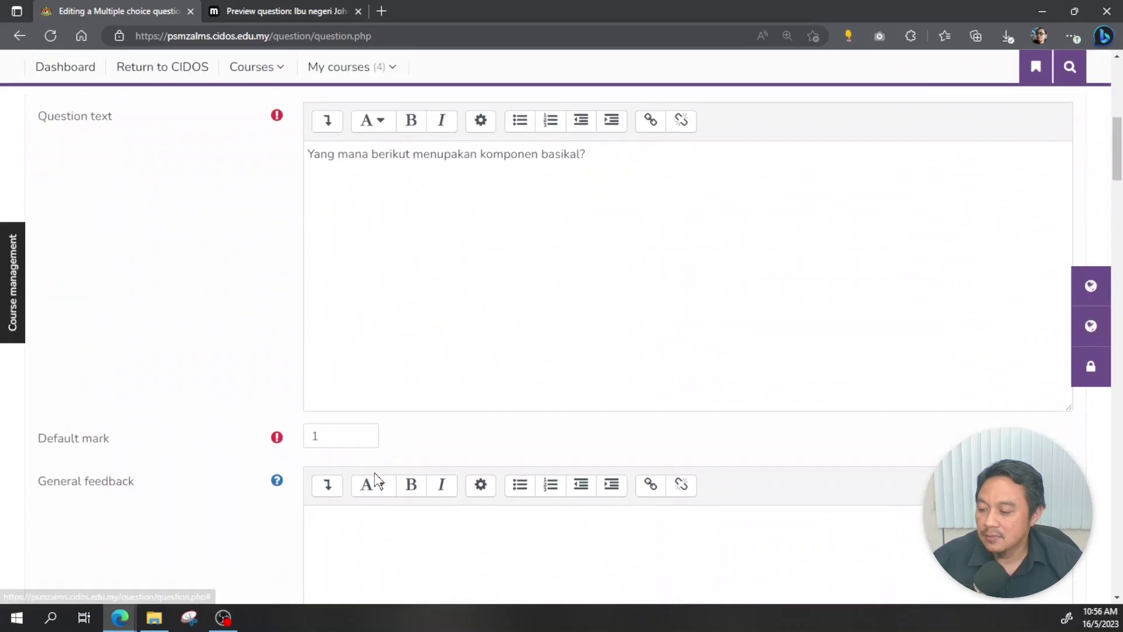
scroll(375, 475, "down", 15)
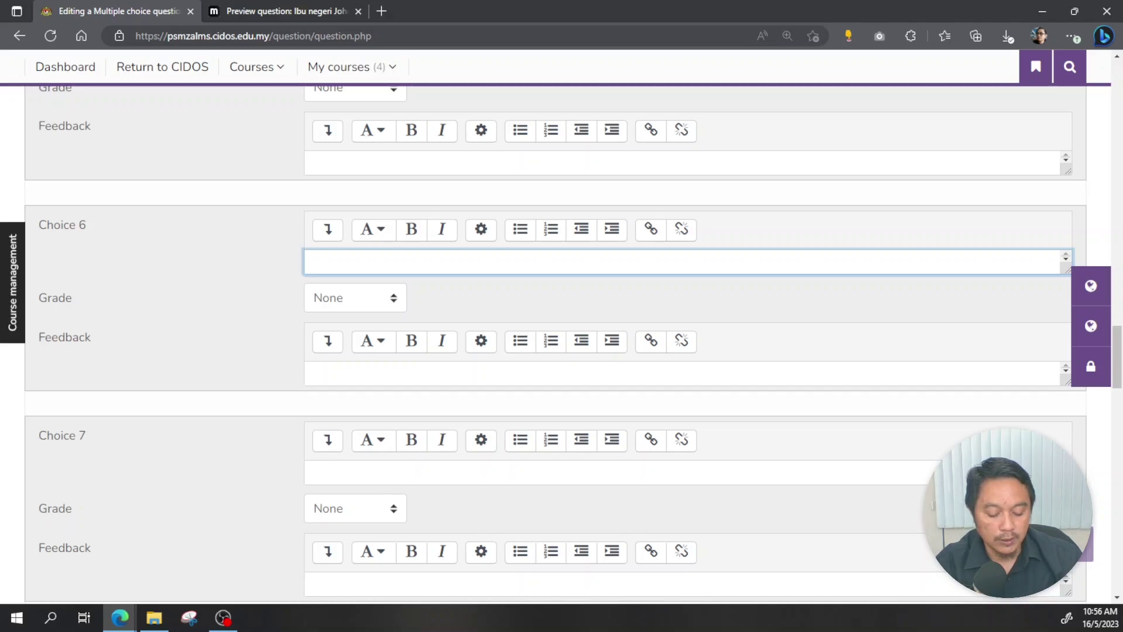
type("Tali sawat")
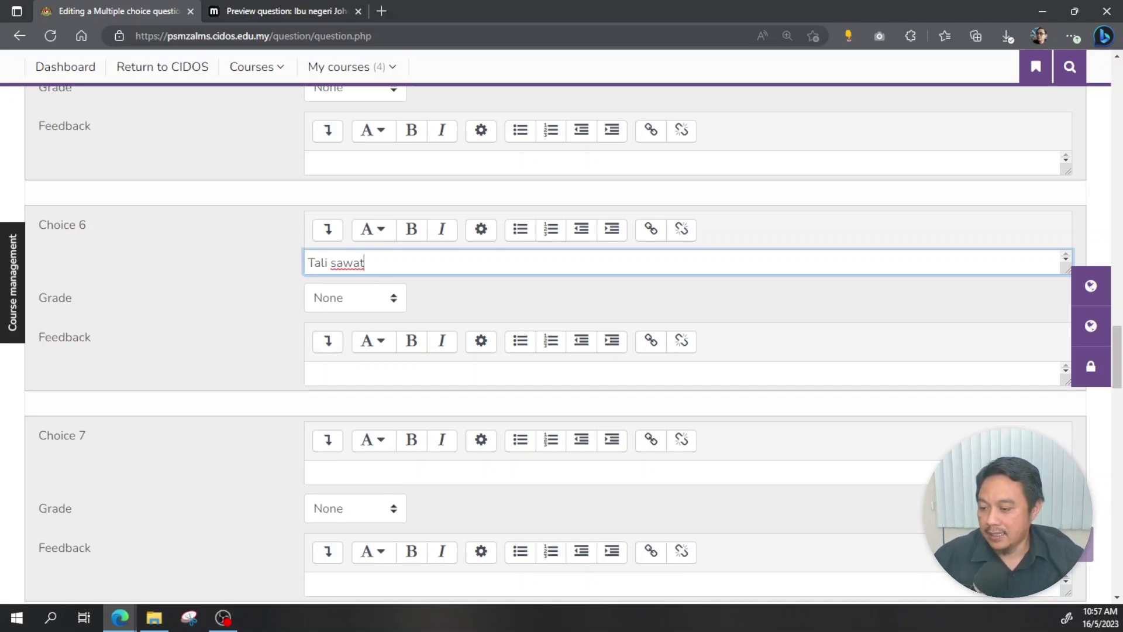
left_click(409, 473)
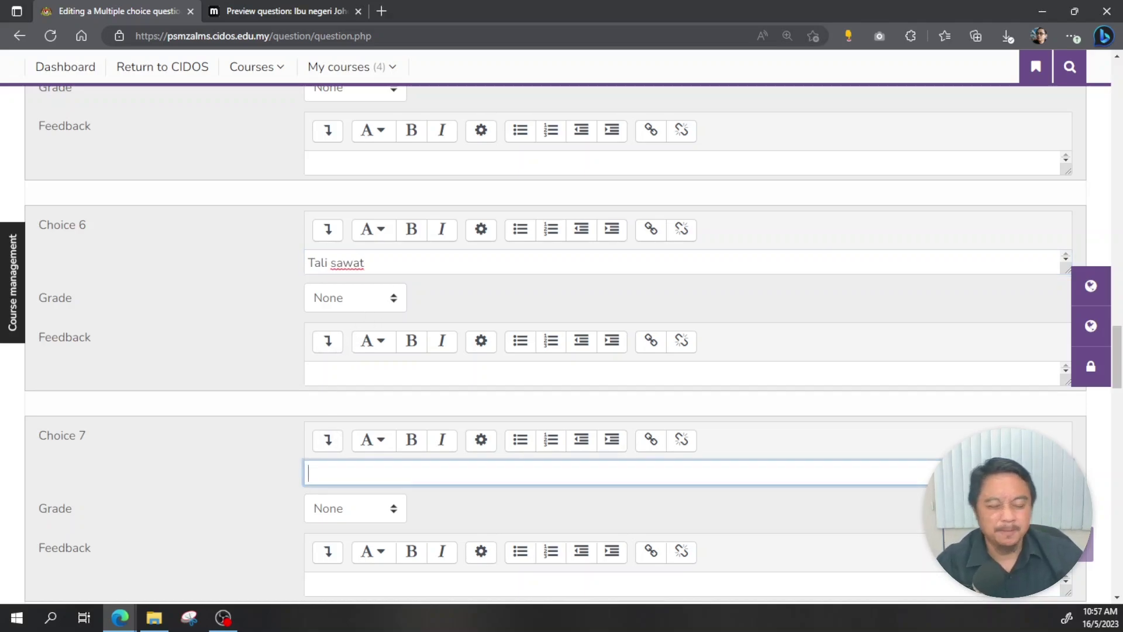
type("Cam shaft")
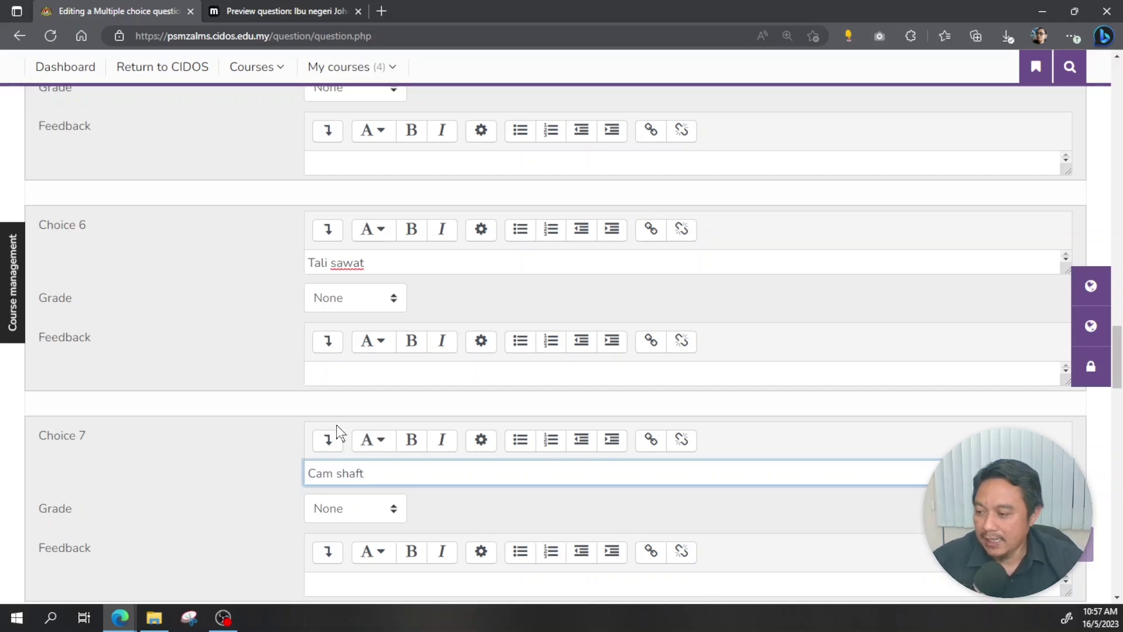
Review the filled choices and their grades, and expand the combined feedback to examine the correct, partially correct and incorrect response texts
scroll(336, 425, "up", 3)
scroll(410, 381, "up", 10)
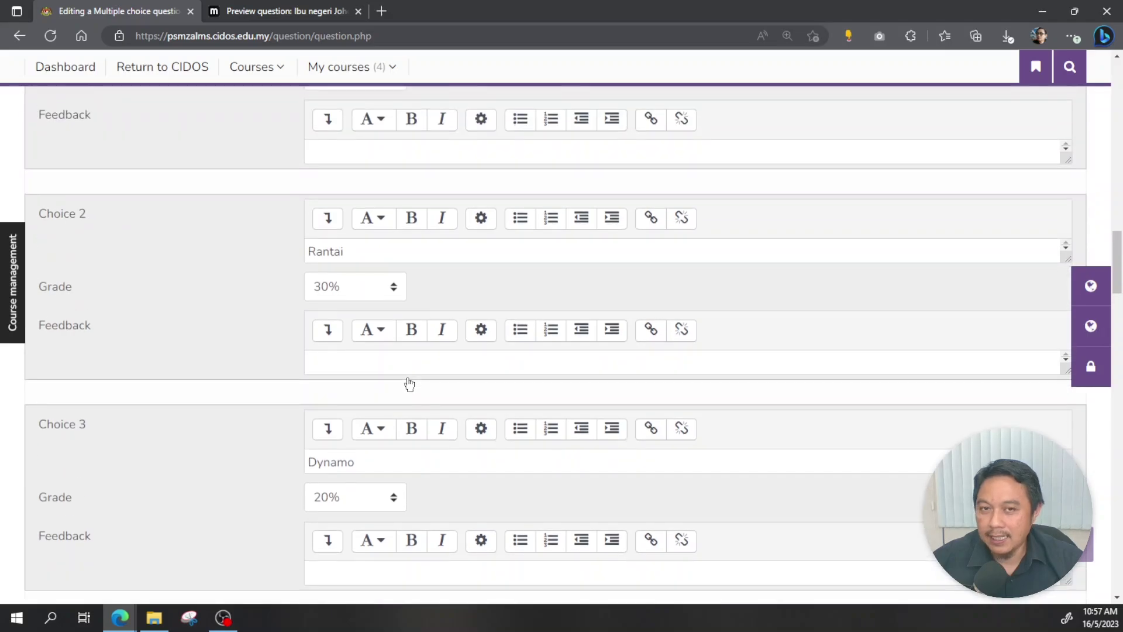
scroll(410, 381, "down", 10)
scroll(408, 378, "down", 10)
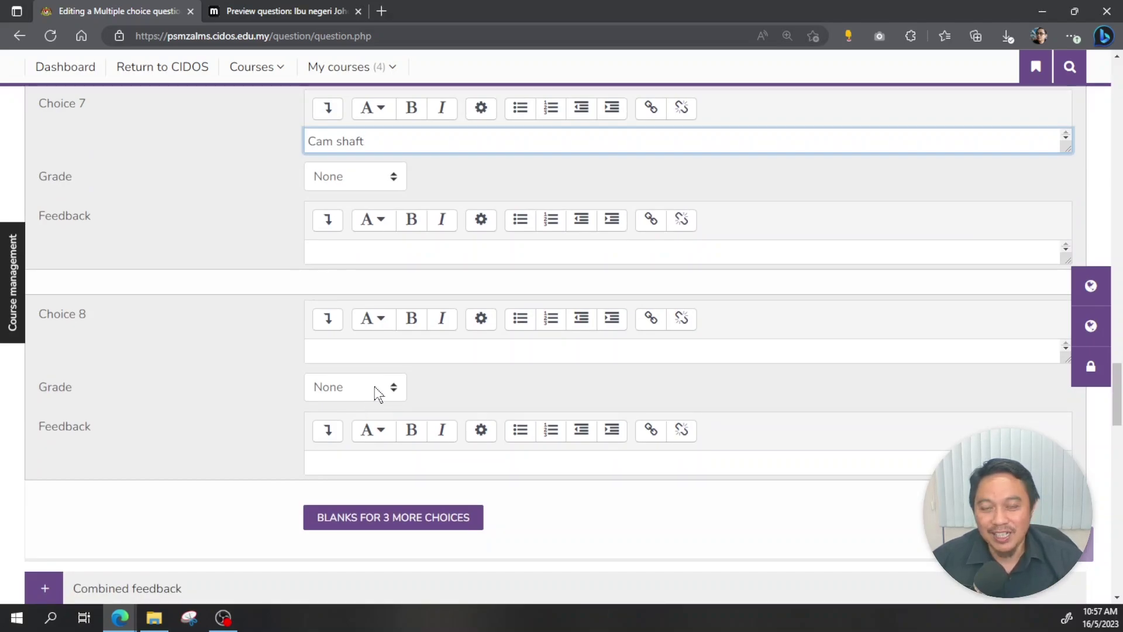
scroll(375, 386, "down", 3)
left_click(293, 427)
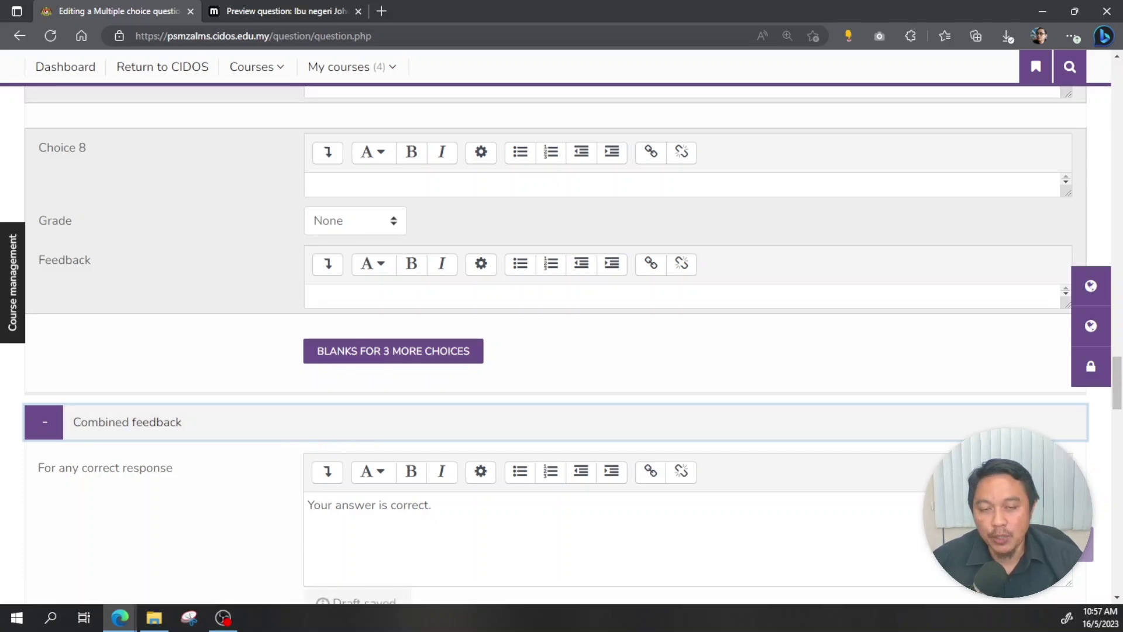
scroll(556, 345, "down", 3)
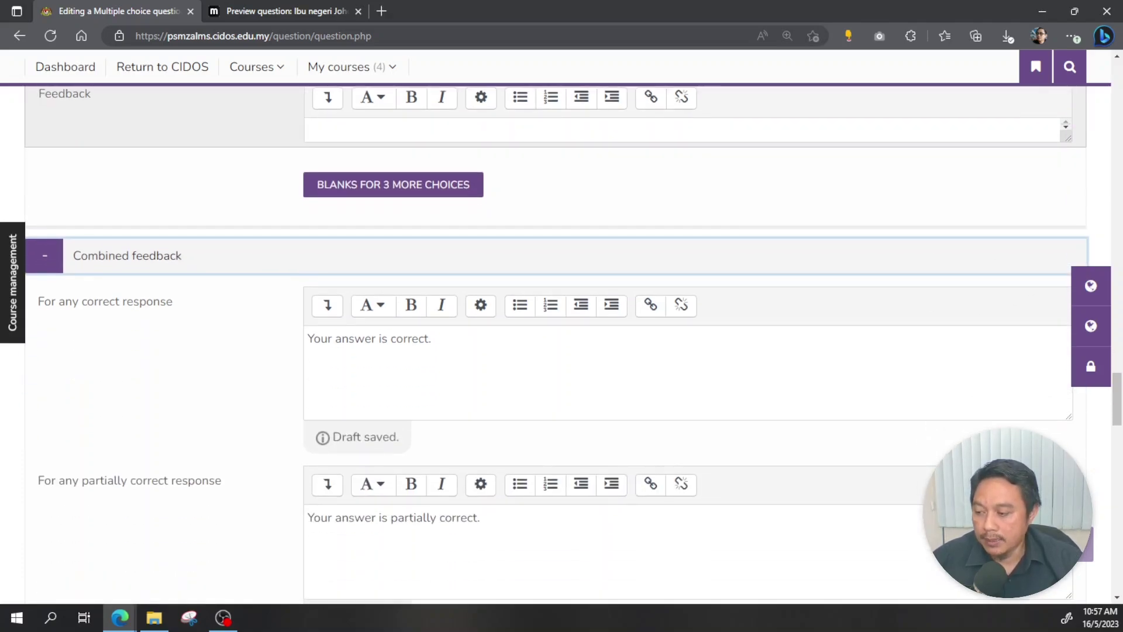
left_click_drag(433, 338, 279, 338)
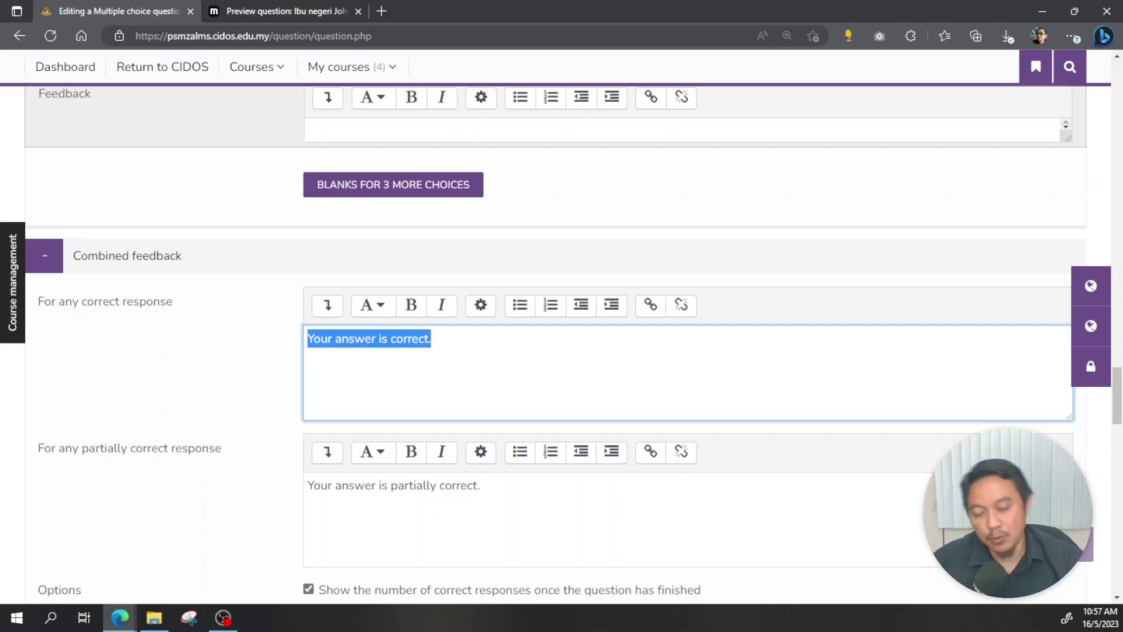
left_click(221, 318)
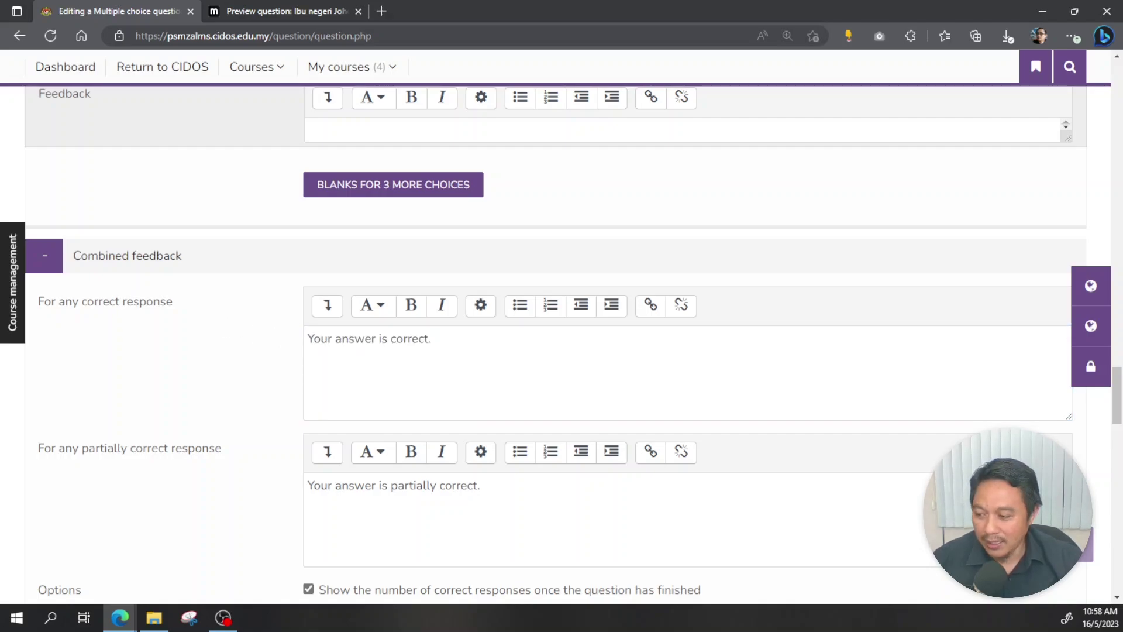
left_click_drag(433, 338, 301, 352)
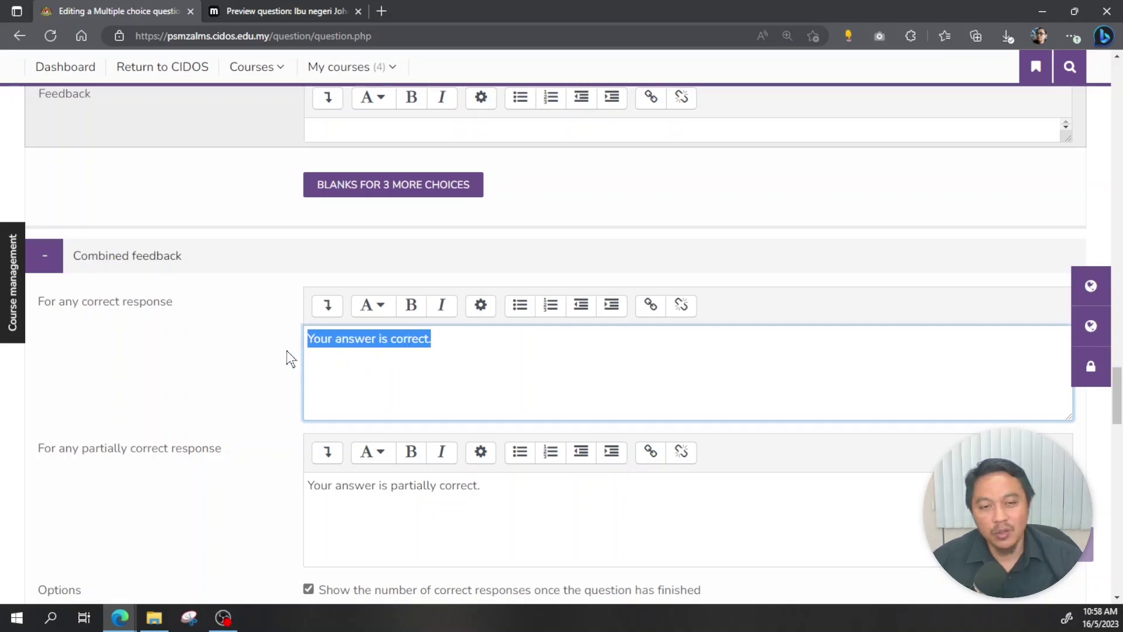
scroll(286, 350, "down", 7)
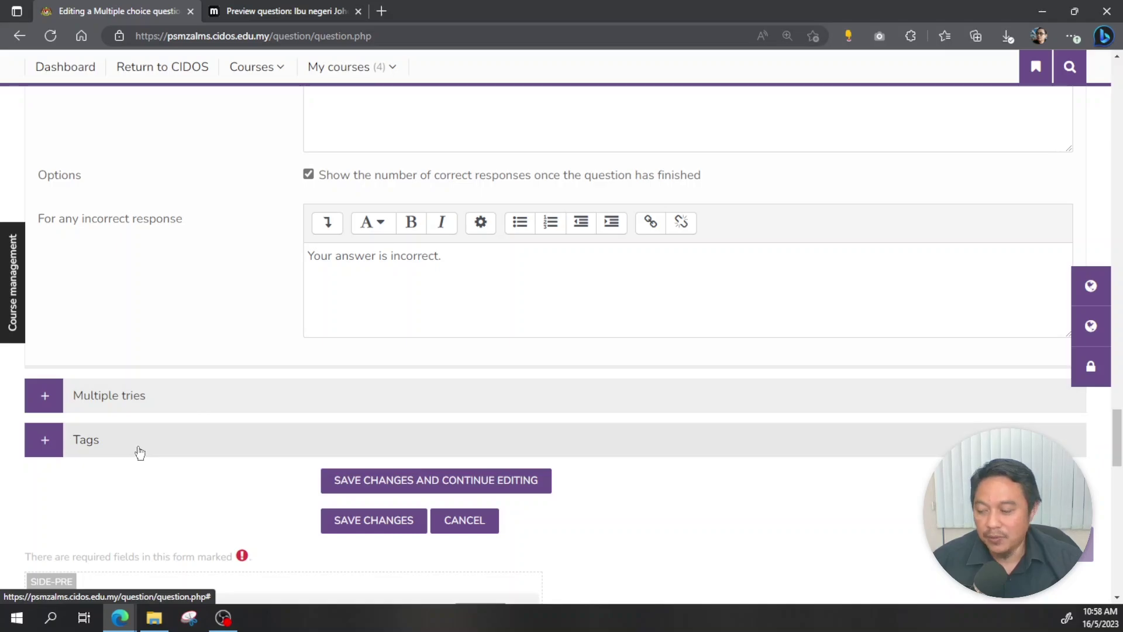
Save the question and open a preview of Bahagian Basikal from the question list
left_click(379, 520)
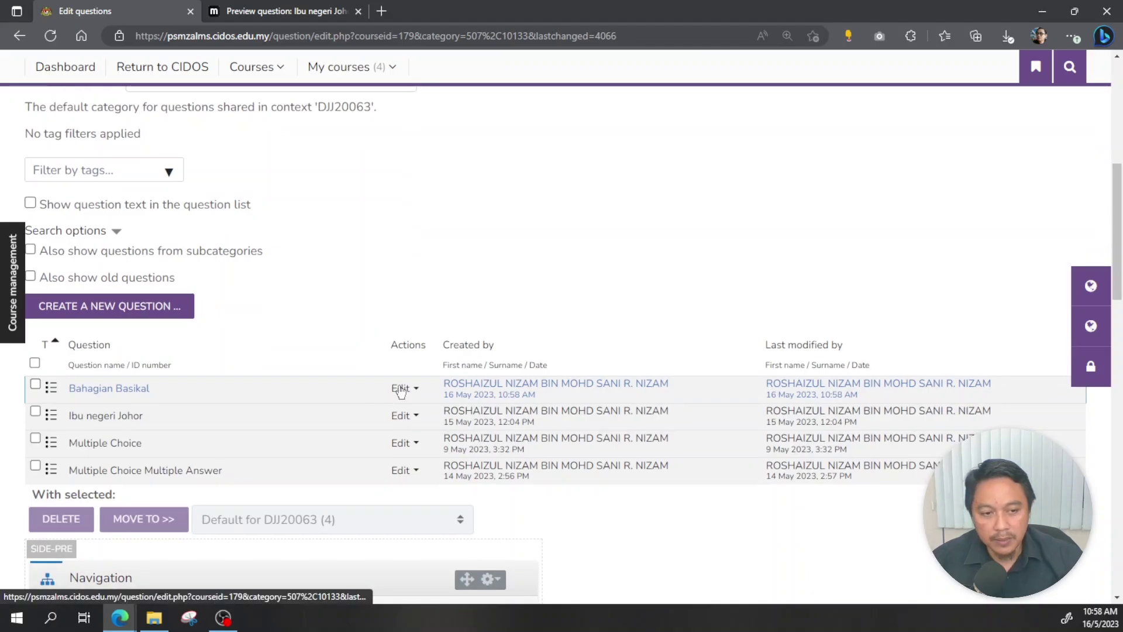
left_click(401, 389)
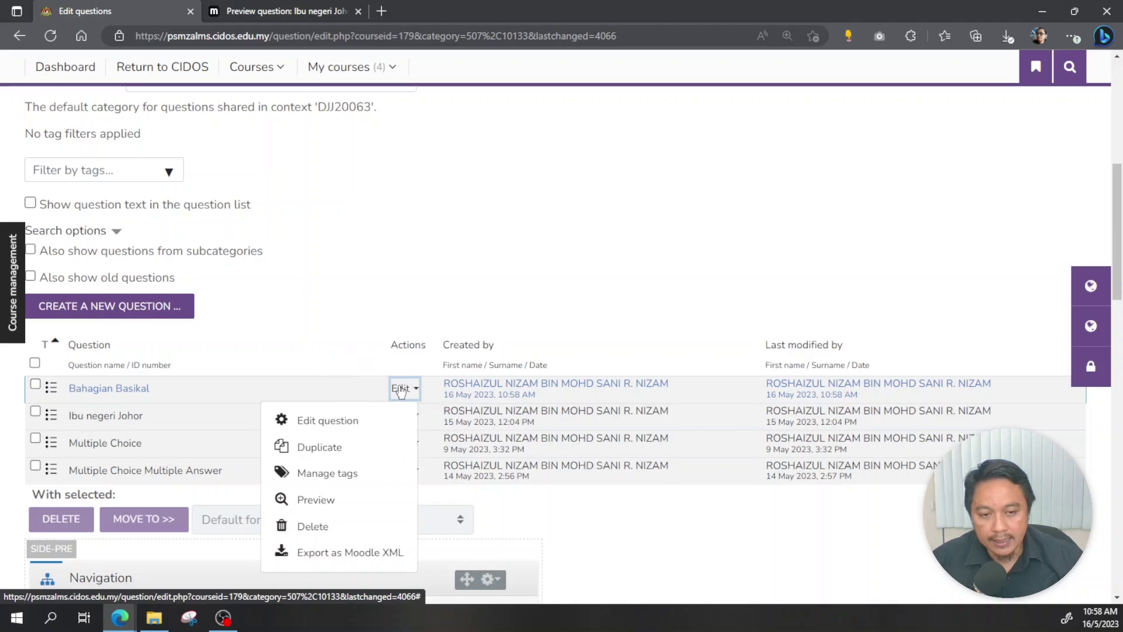
left_click(321, 502)
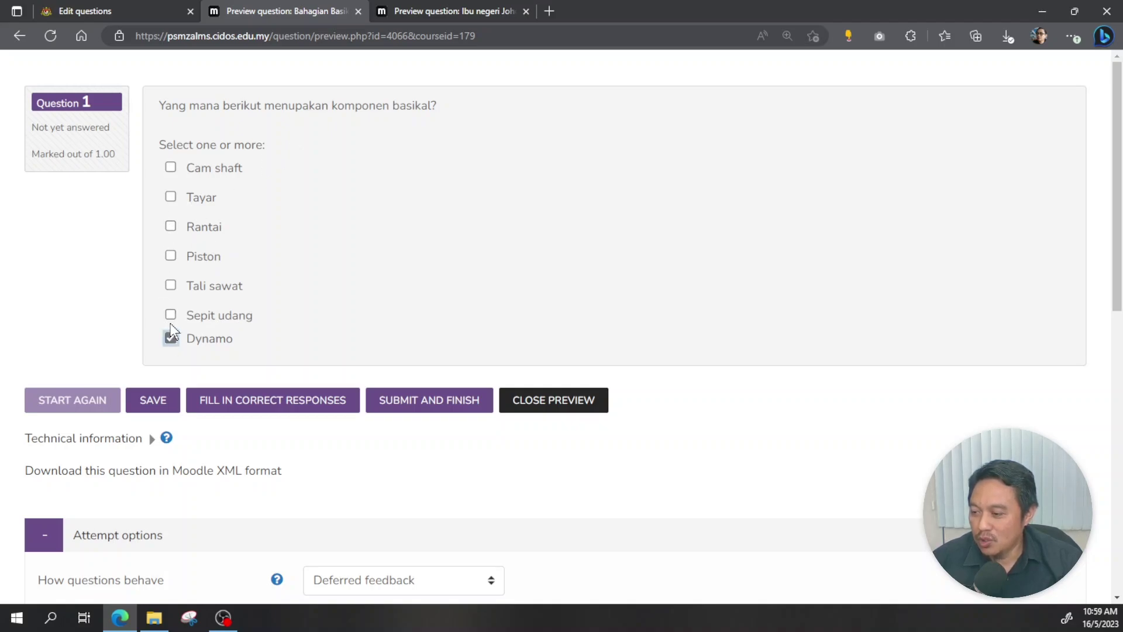
Answer the previewed question with Dynamo, Sepit udang, Rantai and Tayar, and submit and finish the attempt
left_click(170, 285)
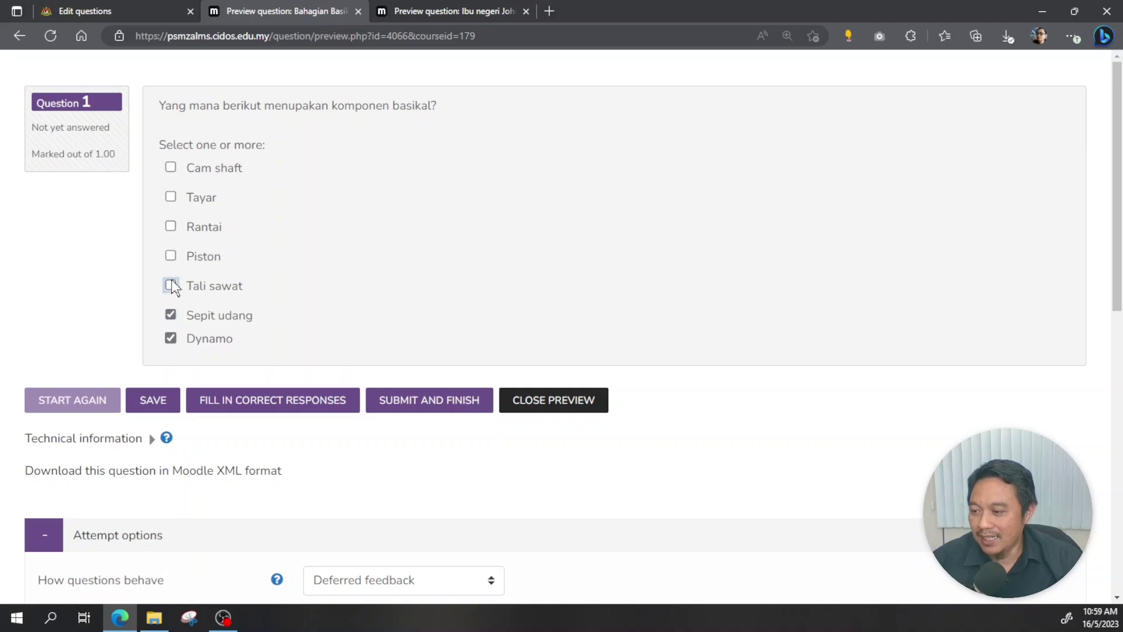
left_click(171, 226)
left_click(170, 197)
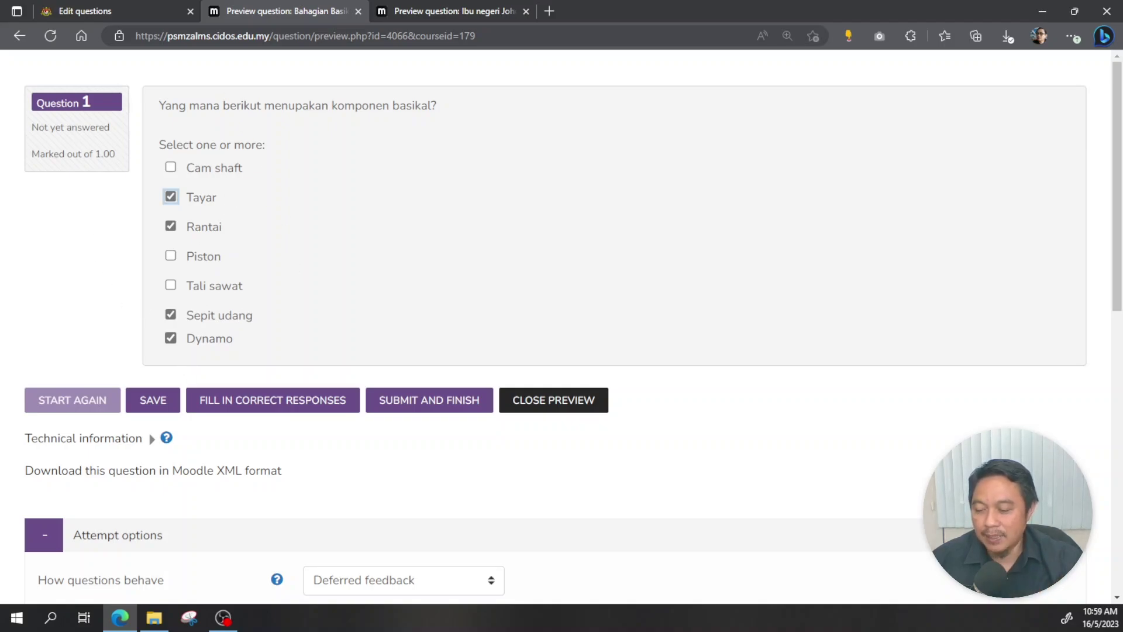
left_click(429, 401)
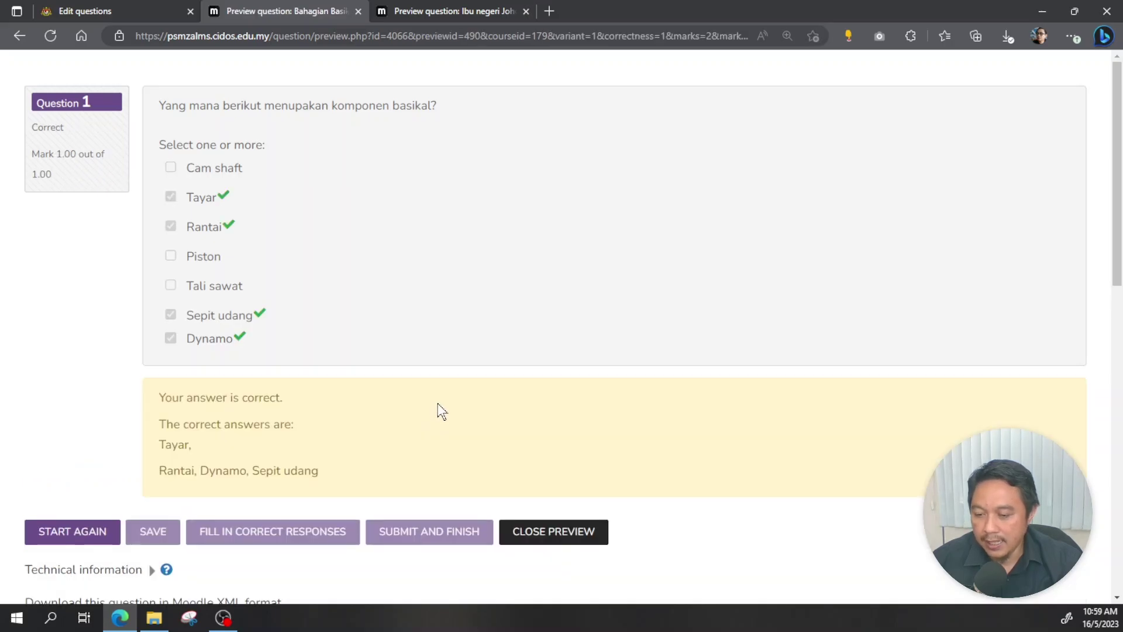
Restart the preview, submit Cam shaft, Tayar and Rantai as the answers, and examine the feedback given
left_click(92, 533)
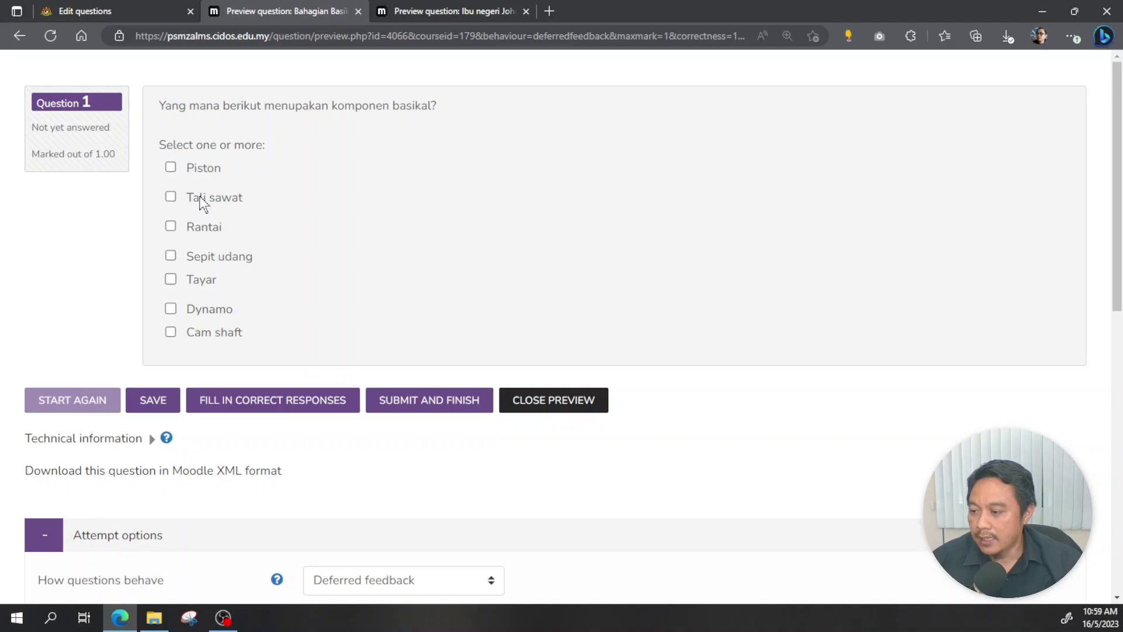
left_click(171, 331)
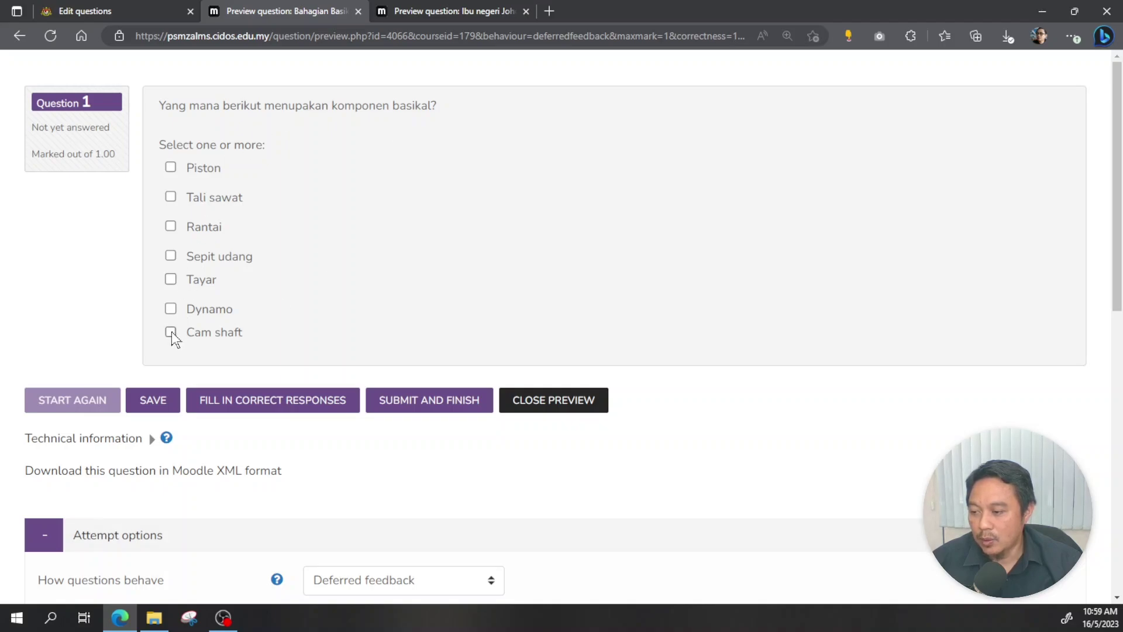
left_click(171, 279)
left_click(170, 226)
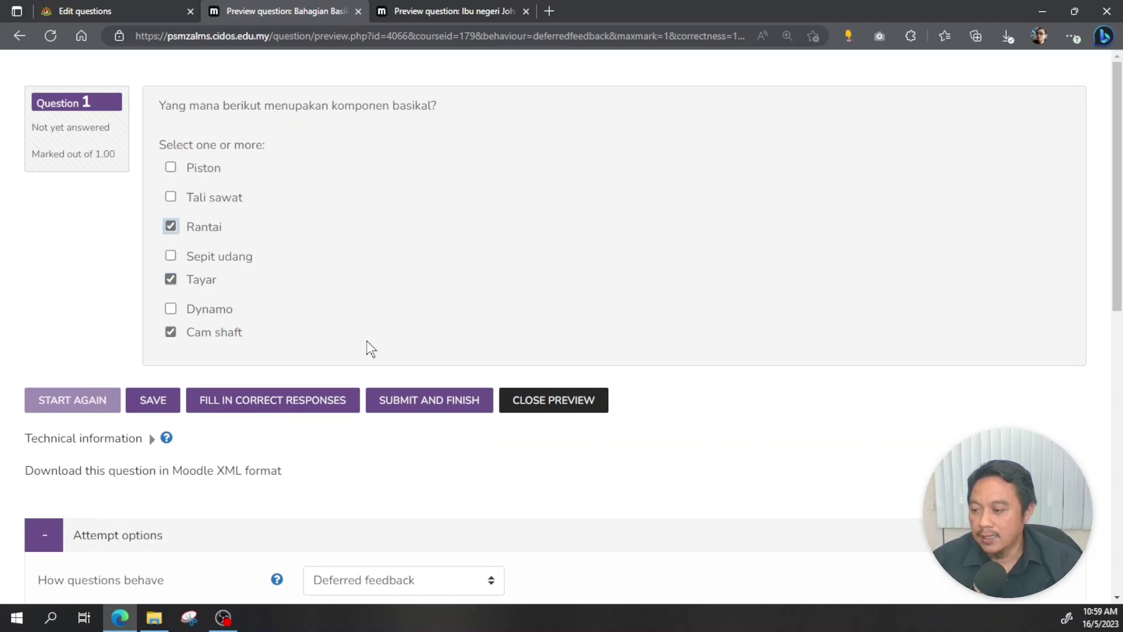
left_click(420, 407)
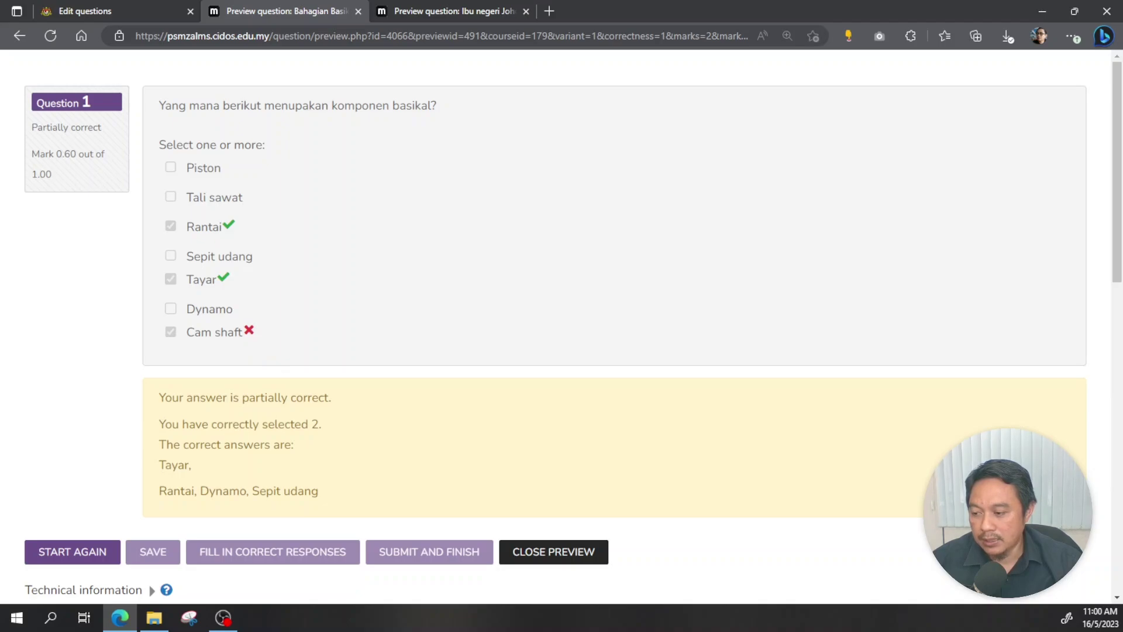
left_click_drag(157, 398, 360, 394)
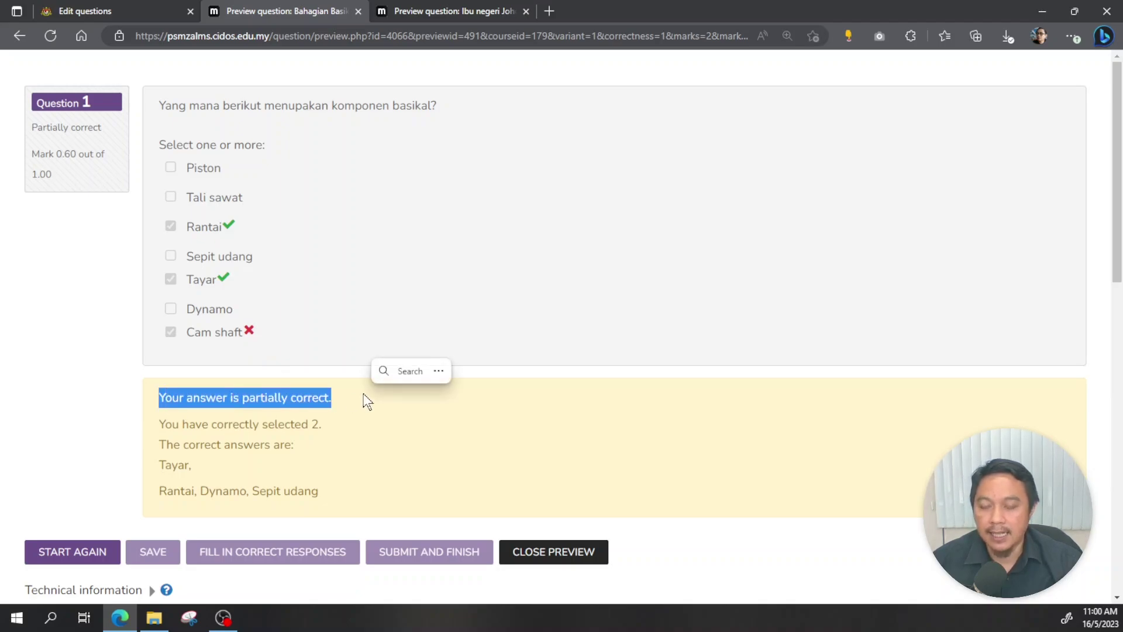
Restart the preview, submit only Piston and Tali sawat, and examine the feedback and the listed correct answers
left_click(82, 553)
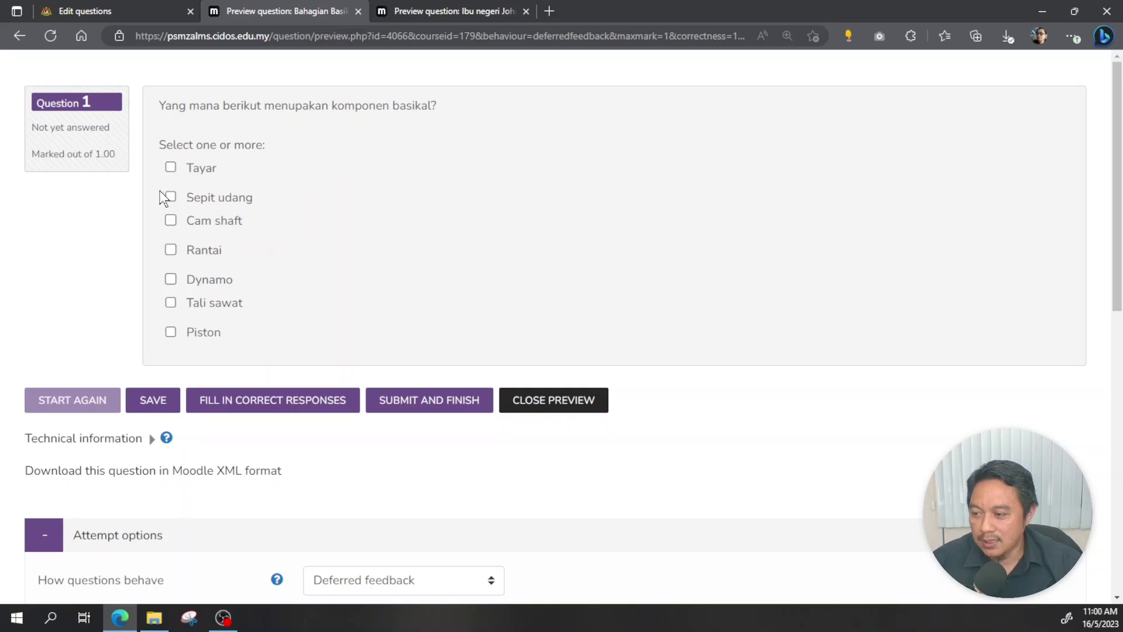
left_click(171, 331)
left_click(170, 302)
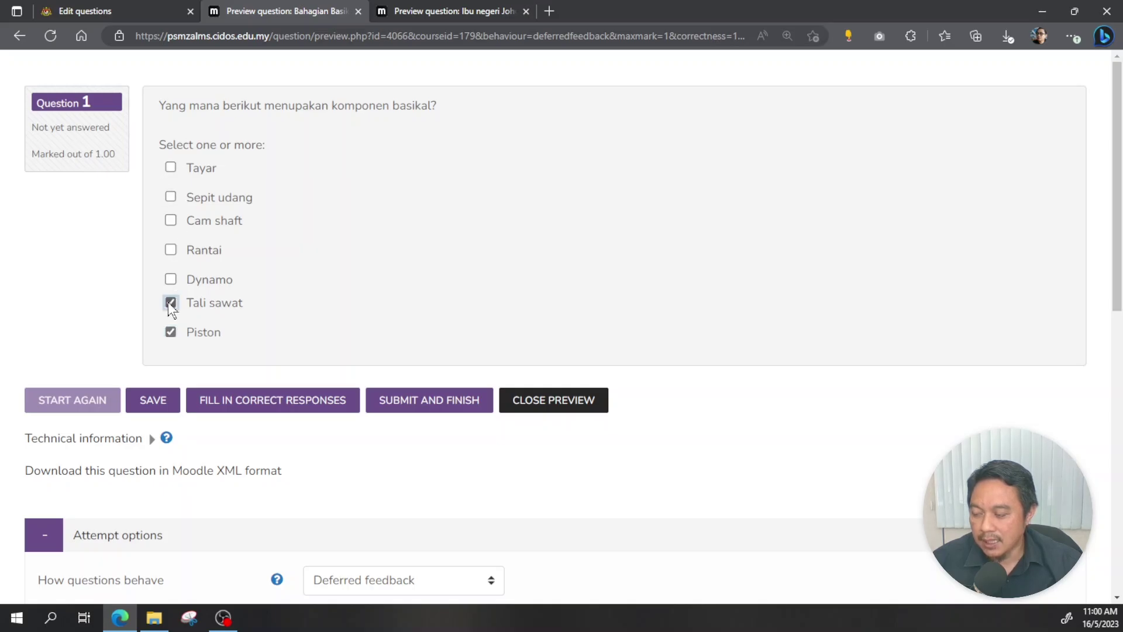
left_click(431, 400)
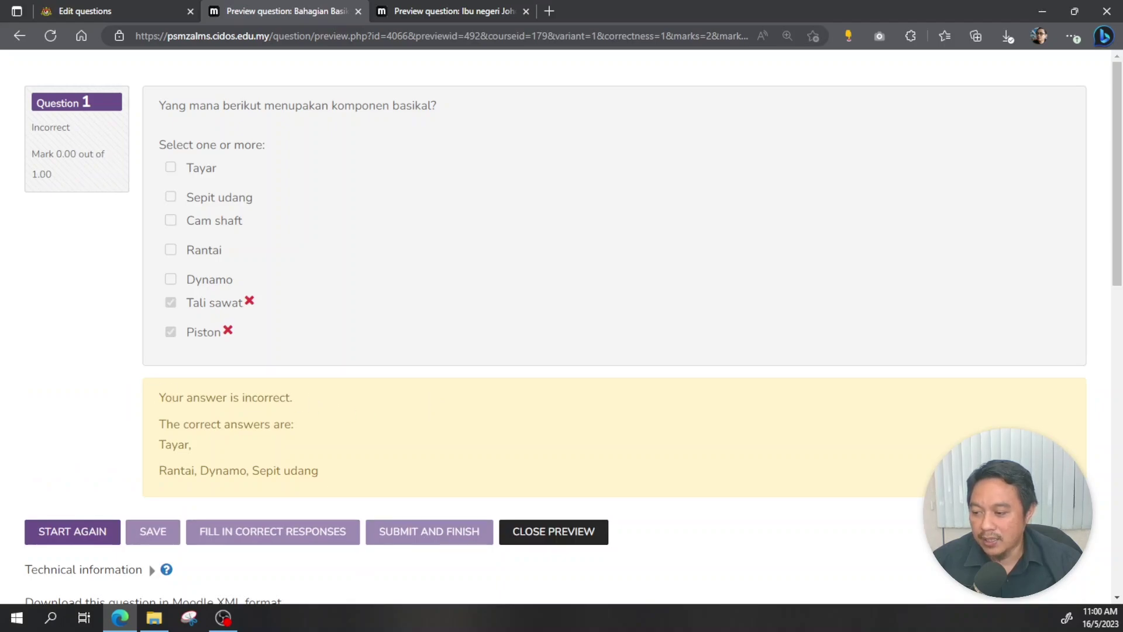
left_click_drag(158, 397, 325, 395)
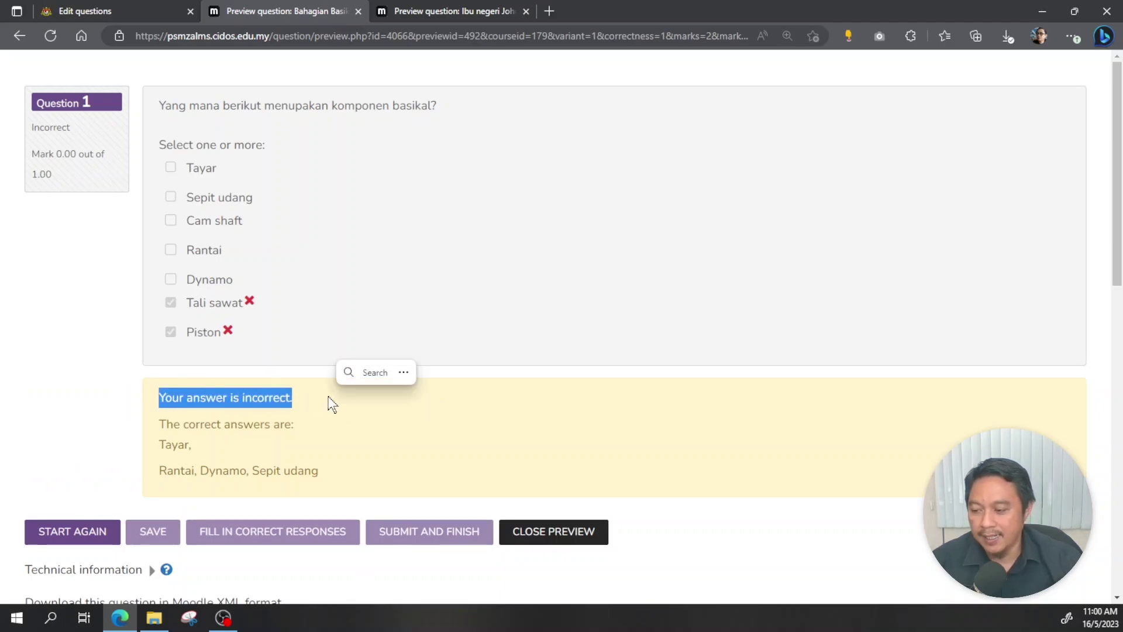
left_click(328, 395)
left_click_drag(151, 445, 312, 462)
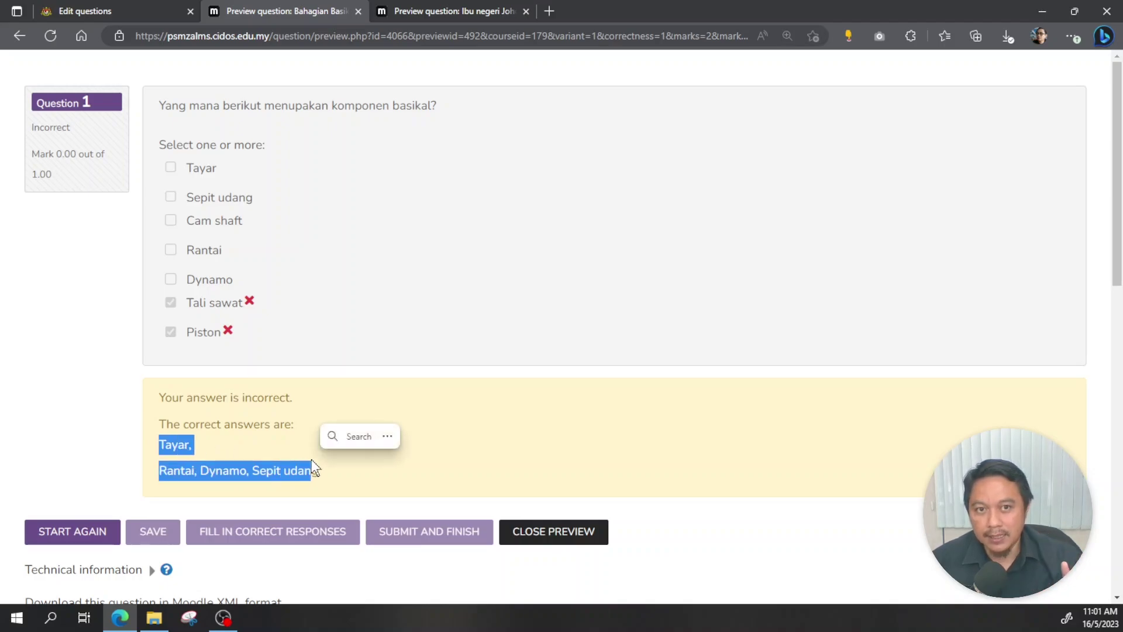